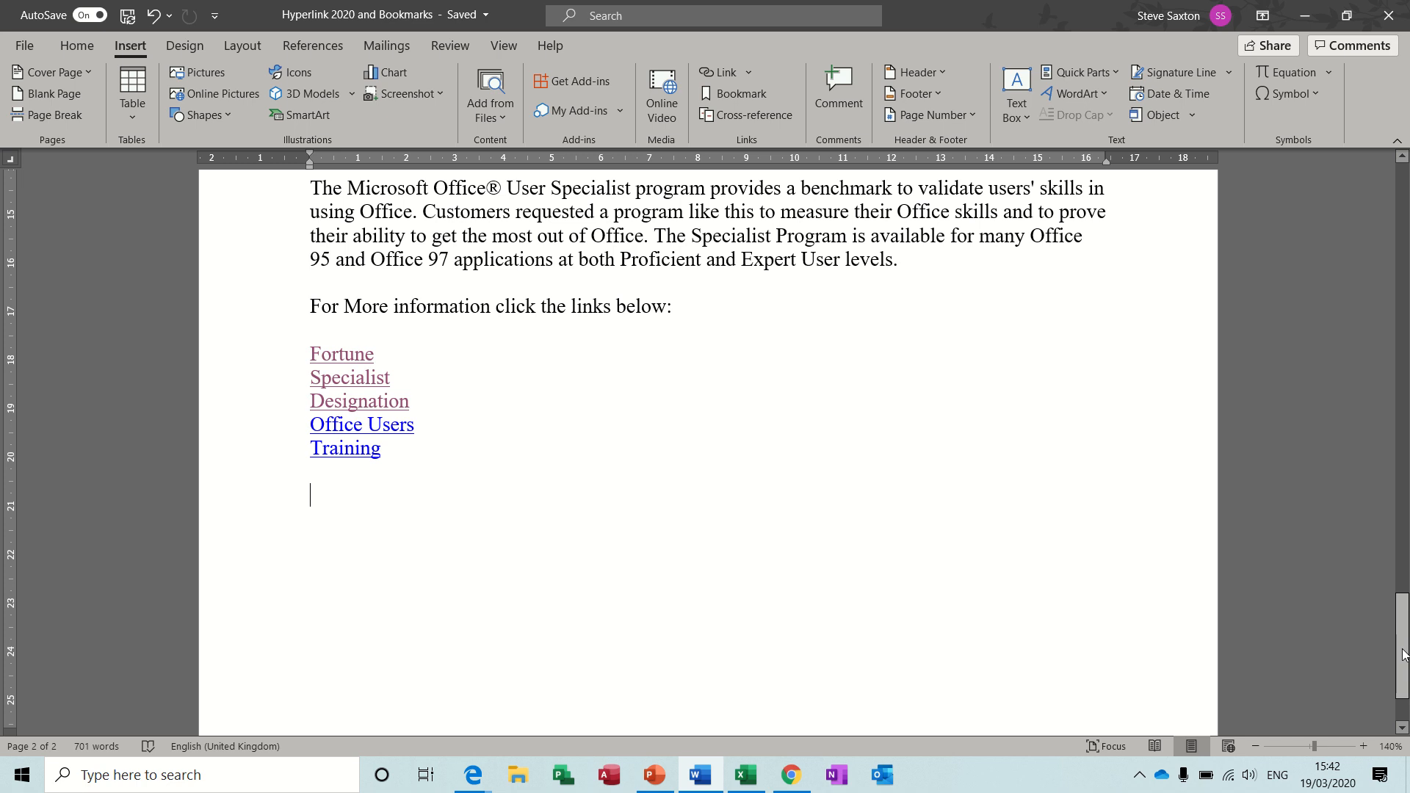
Add a blank line above the INTRODUCTION heading and insert the Automatic Table 1 table of contents there.
{"action": "left_click_drag", "start_coordinate": [1403, 646], "coordinate": [1402, 217]}
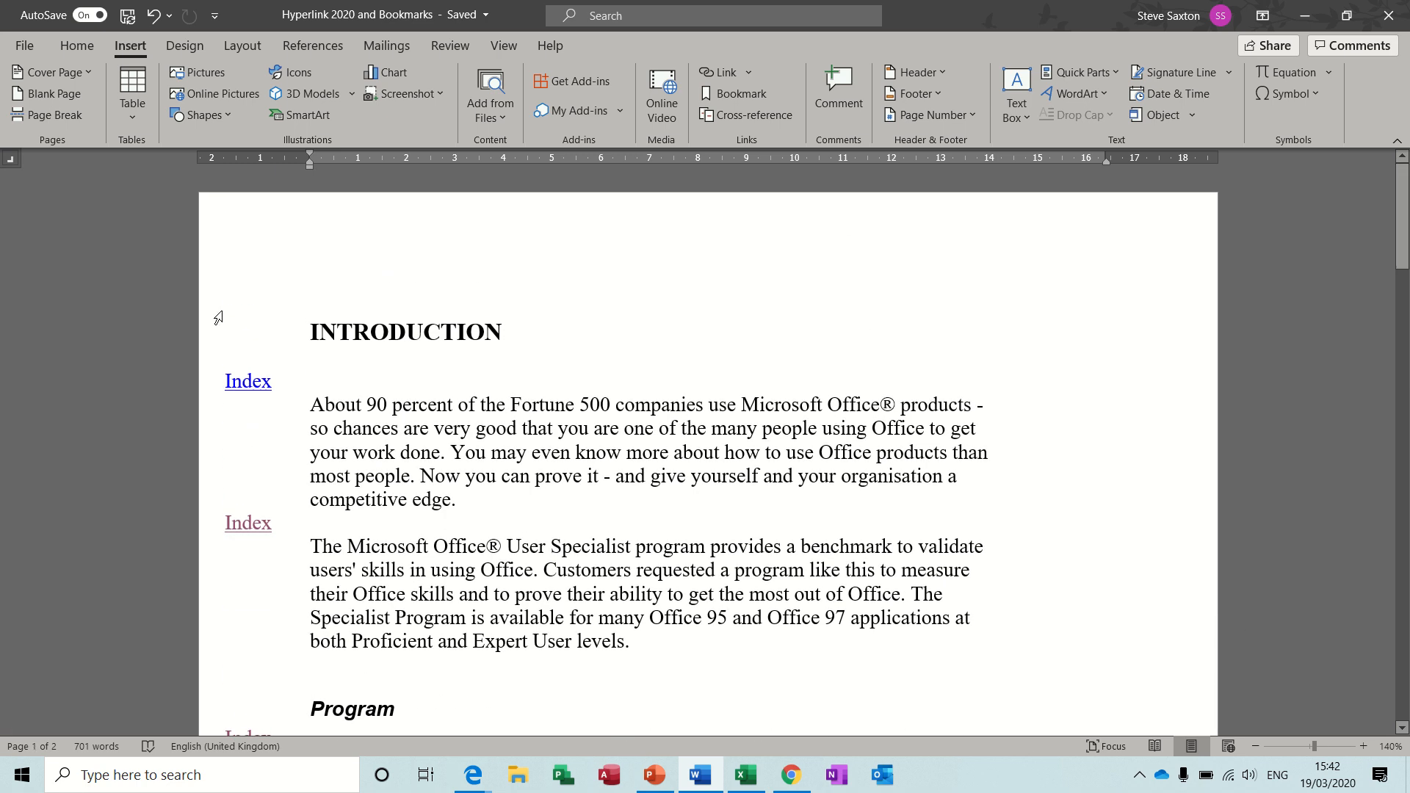
{"action": "left_click", "coordinate": [311, 325]}
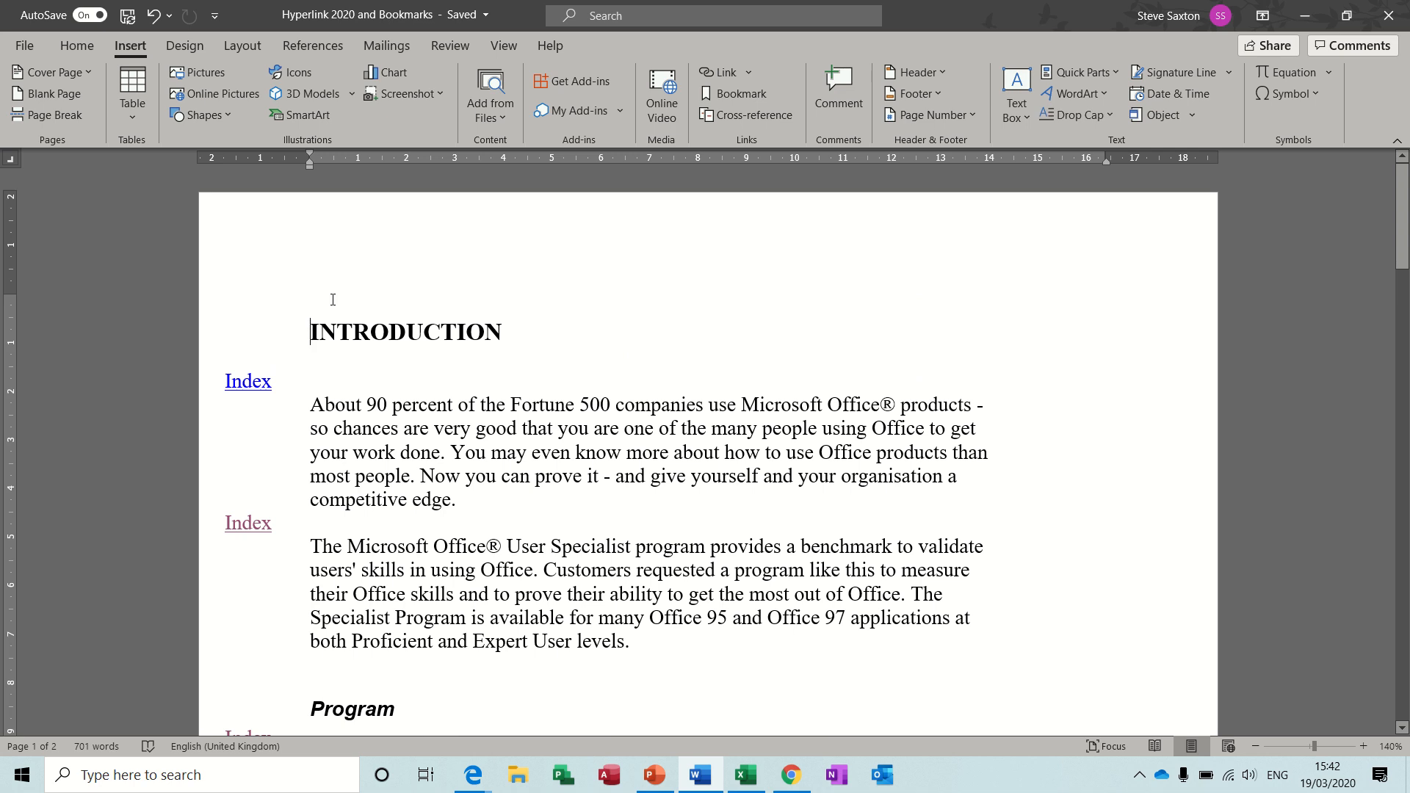
{"action": "key", "text": "Return"}
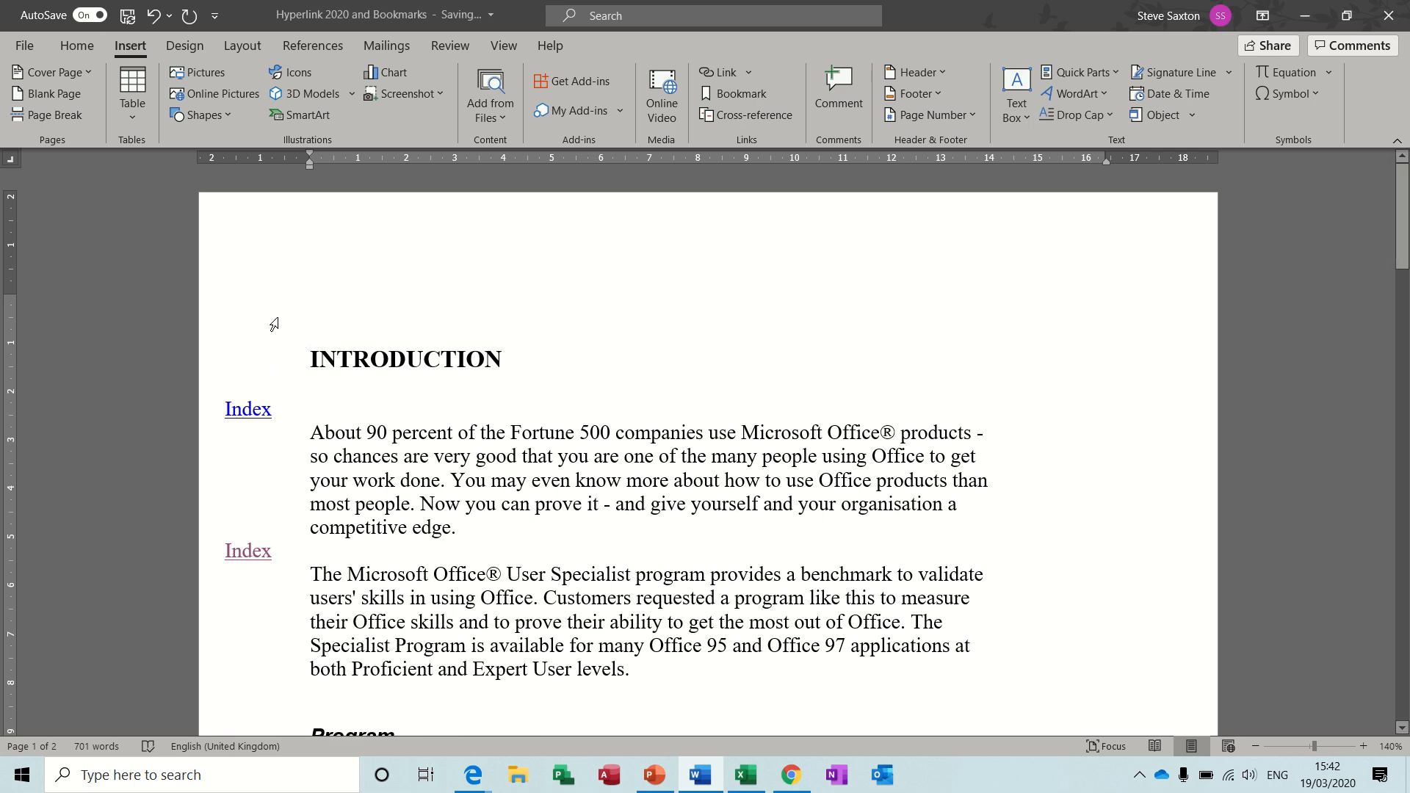
{"action": "left_click", "coordinate": [324, 304]}
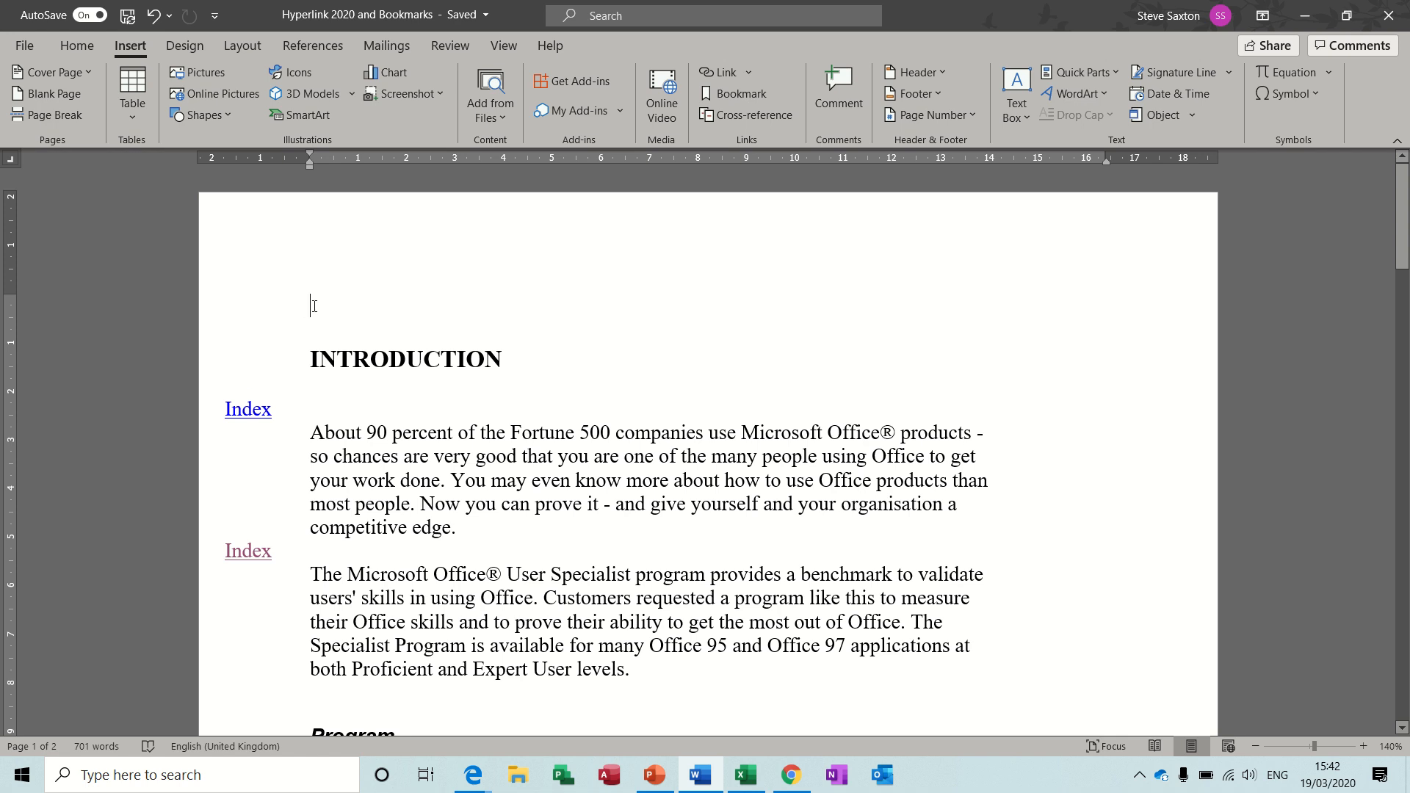
{"action": "left_click", "coordinate": [306, 46]}
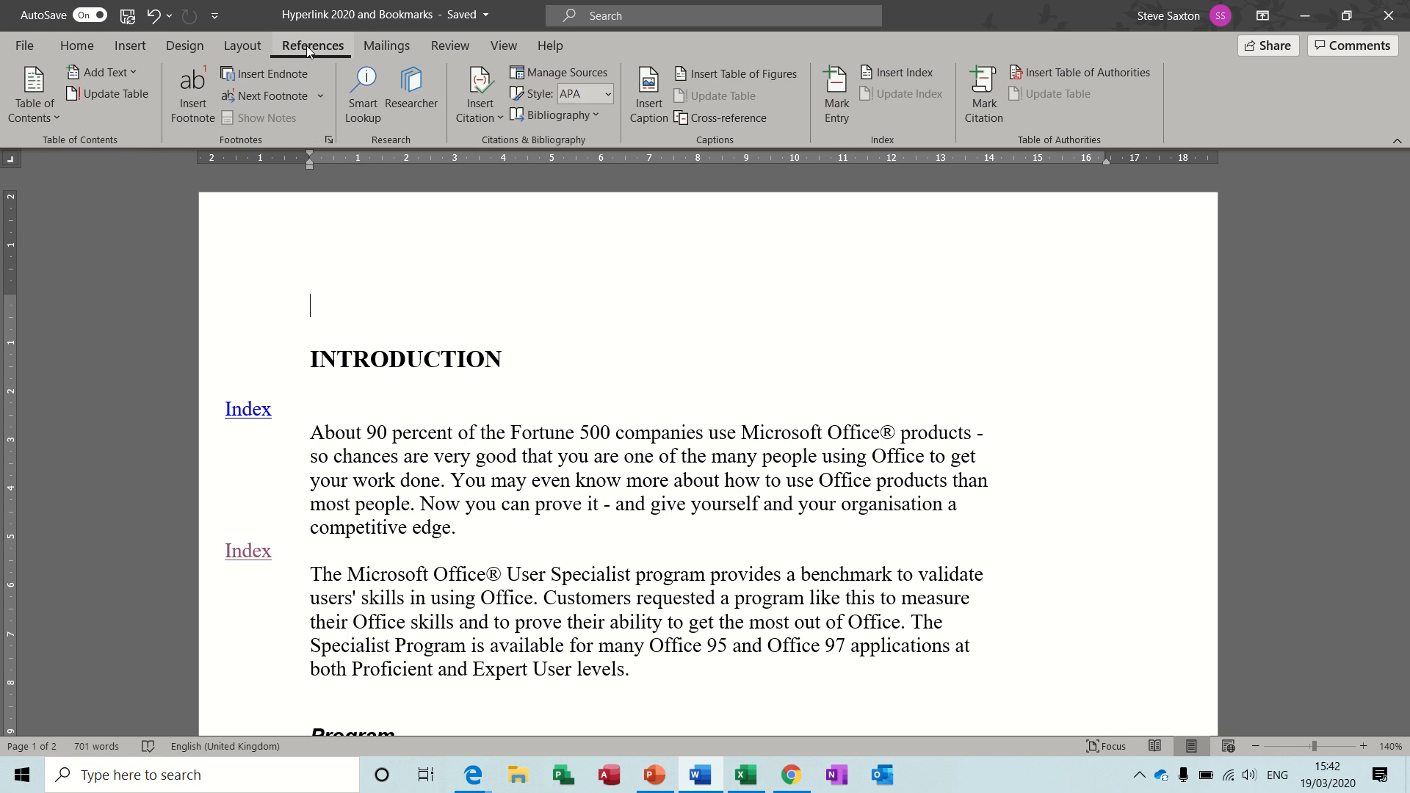
{"action": "left_click", "coordinate": [25, 82]}
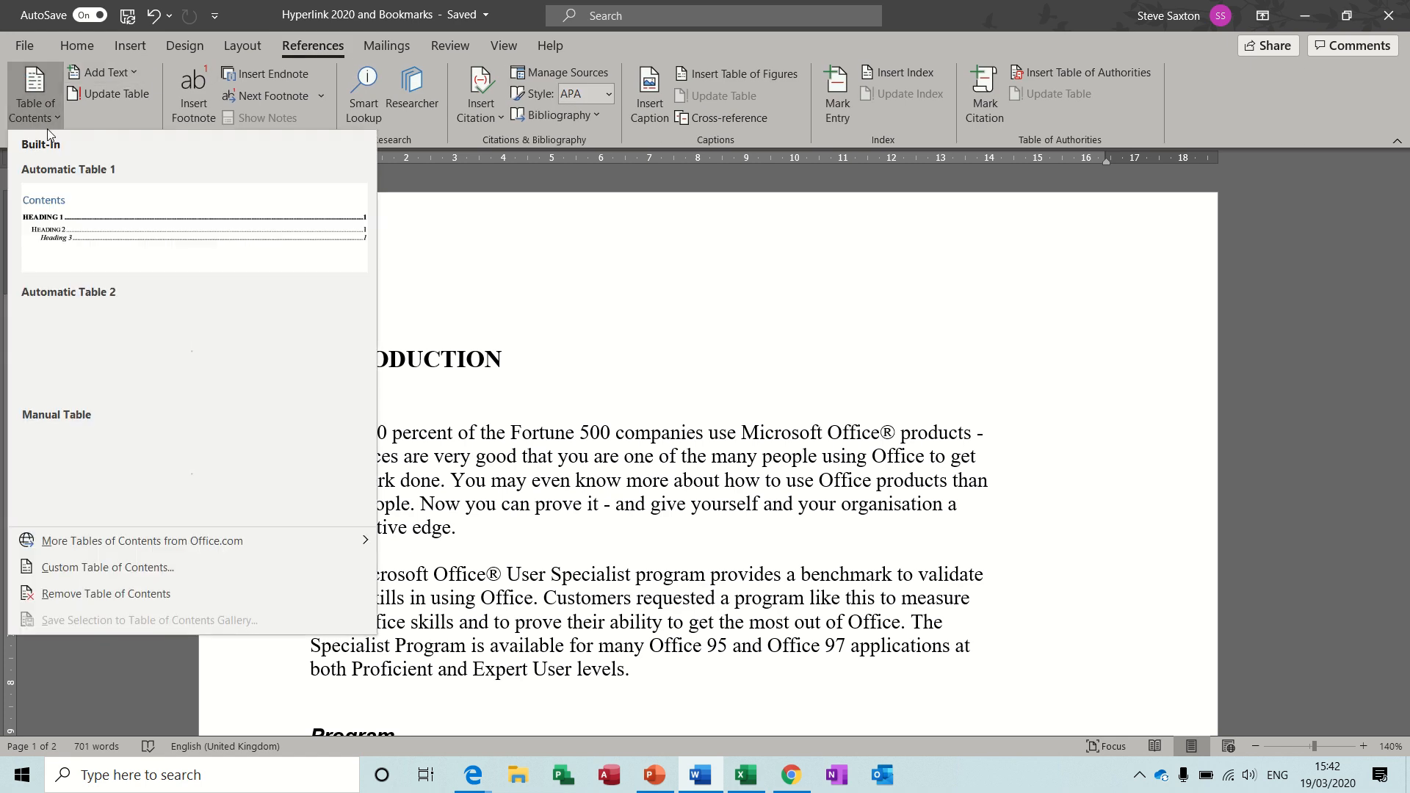
{"action": "left_click", "coordinate": [105, 234]}
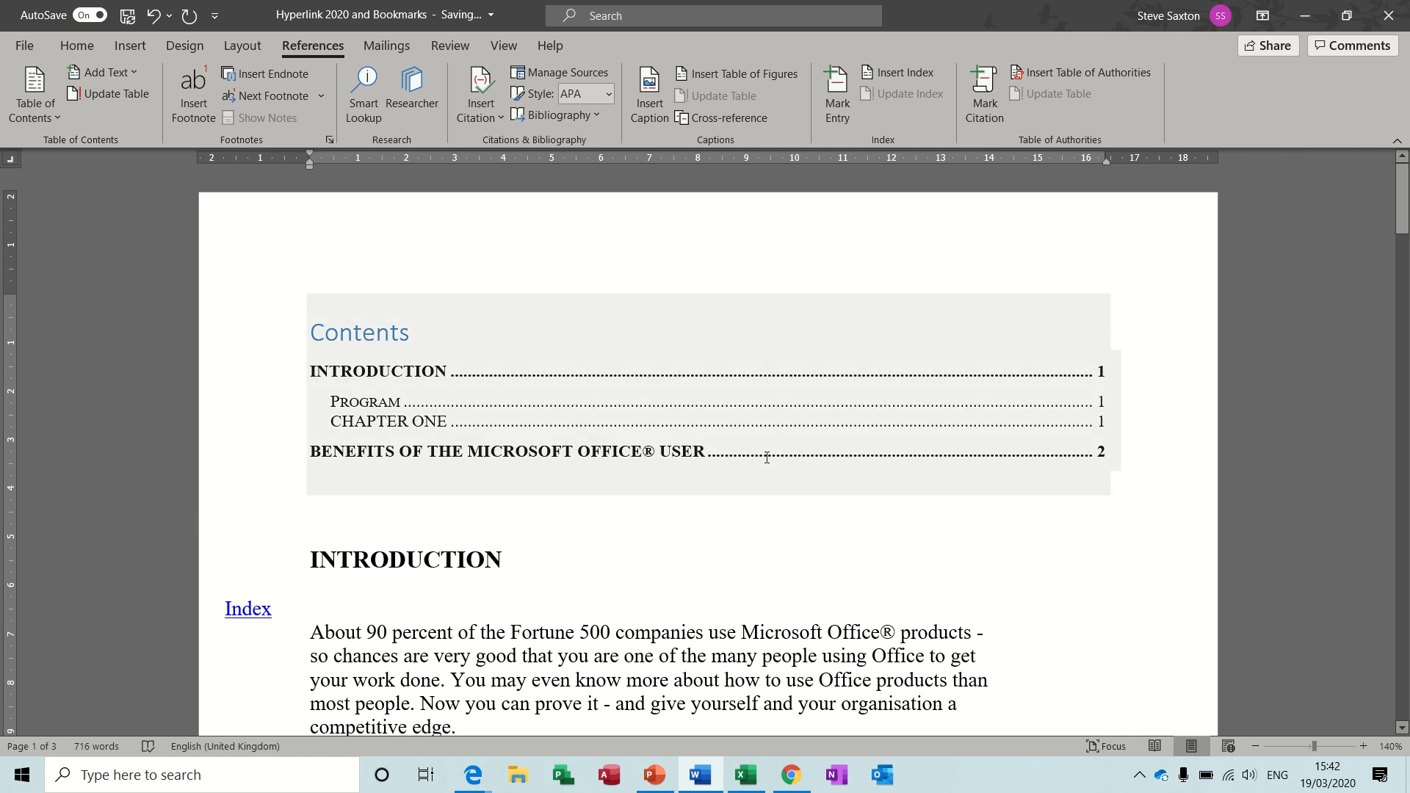
{"action": "left_click", "coordinate": [443, 506]}
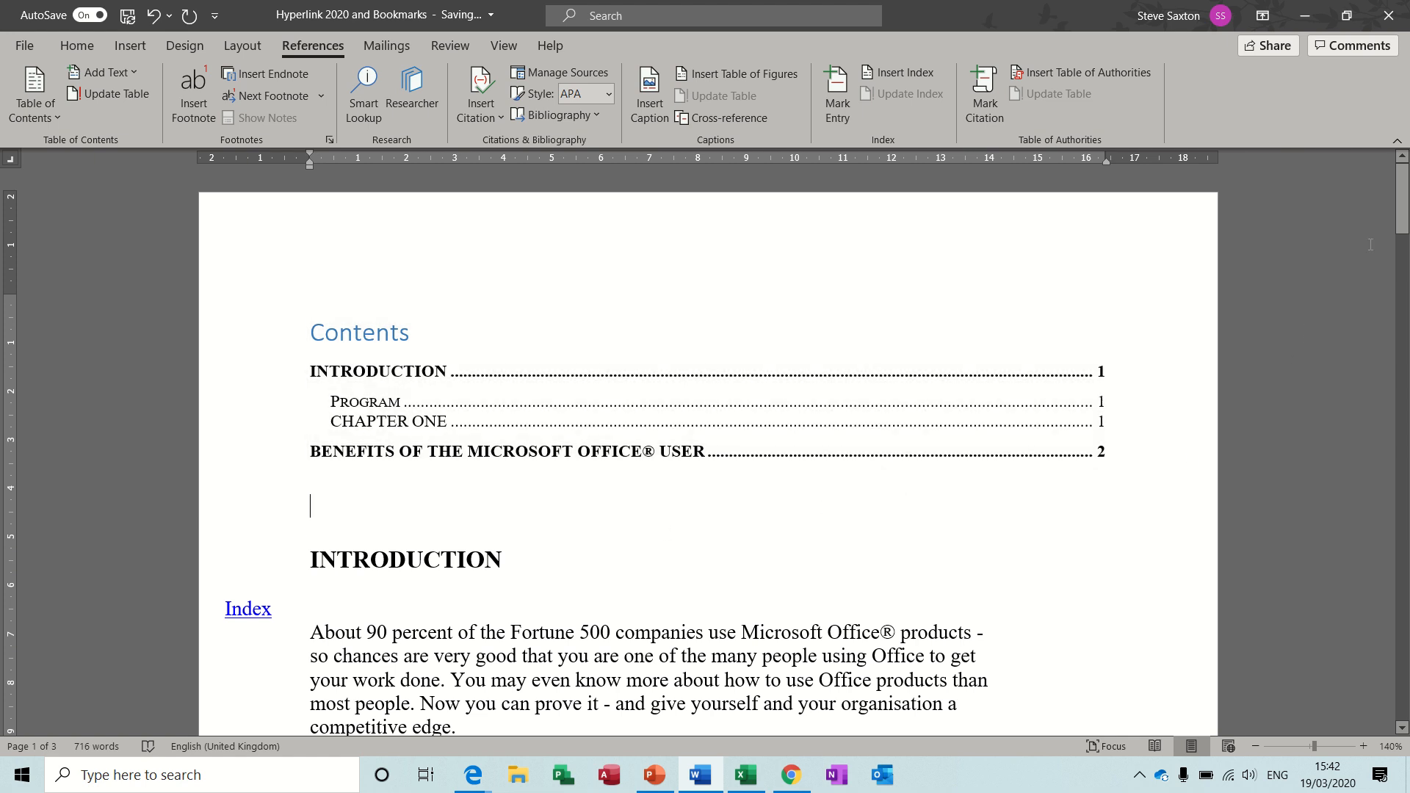
Mark the word "Fortune" in the first paragraph under INTRODUCTION as an index entry for the current page.
{"action": "left_click_drag", "start_coordinate": [1400, 198], "coordinate": [1401, 245]}
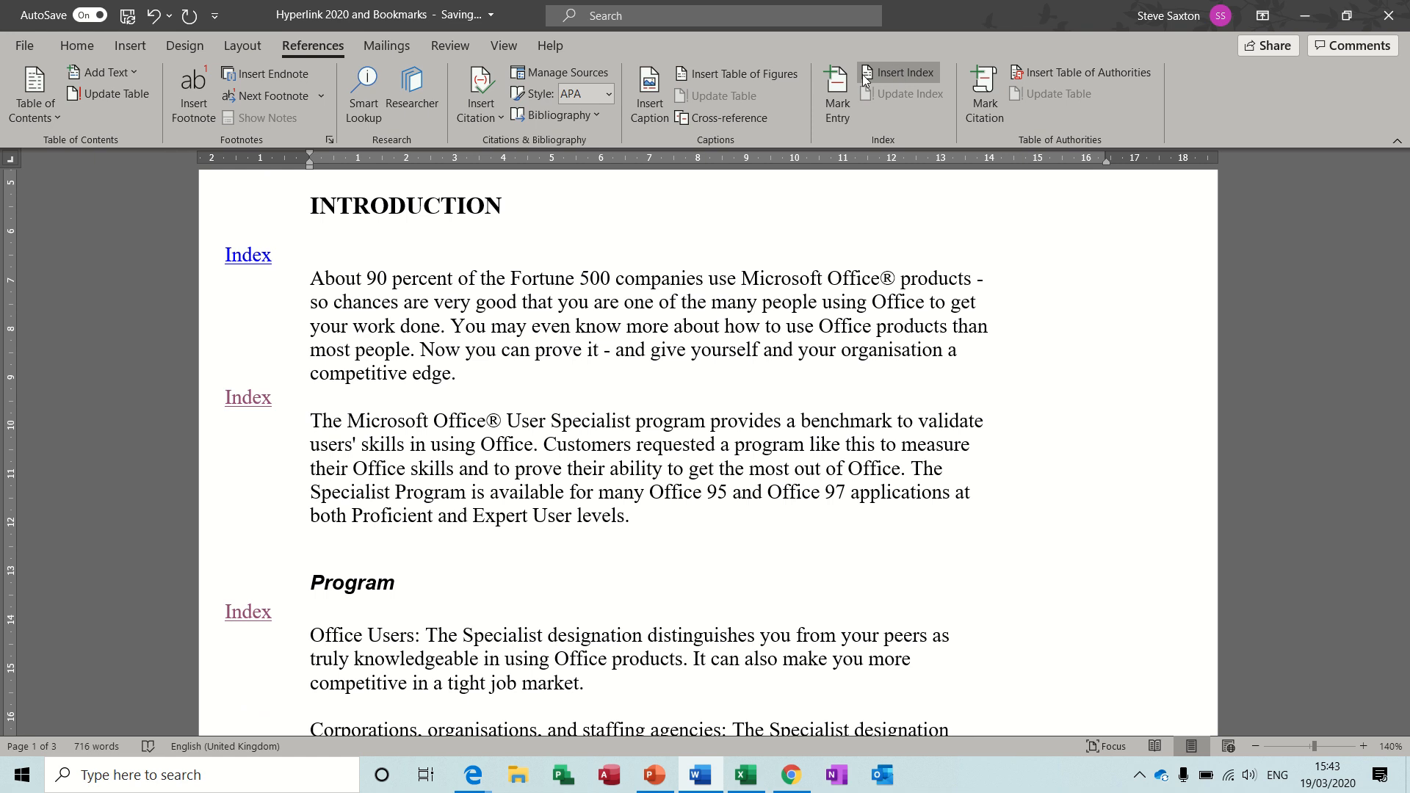
{"action": "left_click", "coordinate": [837, 96]}
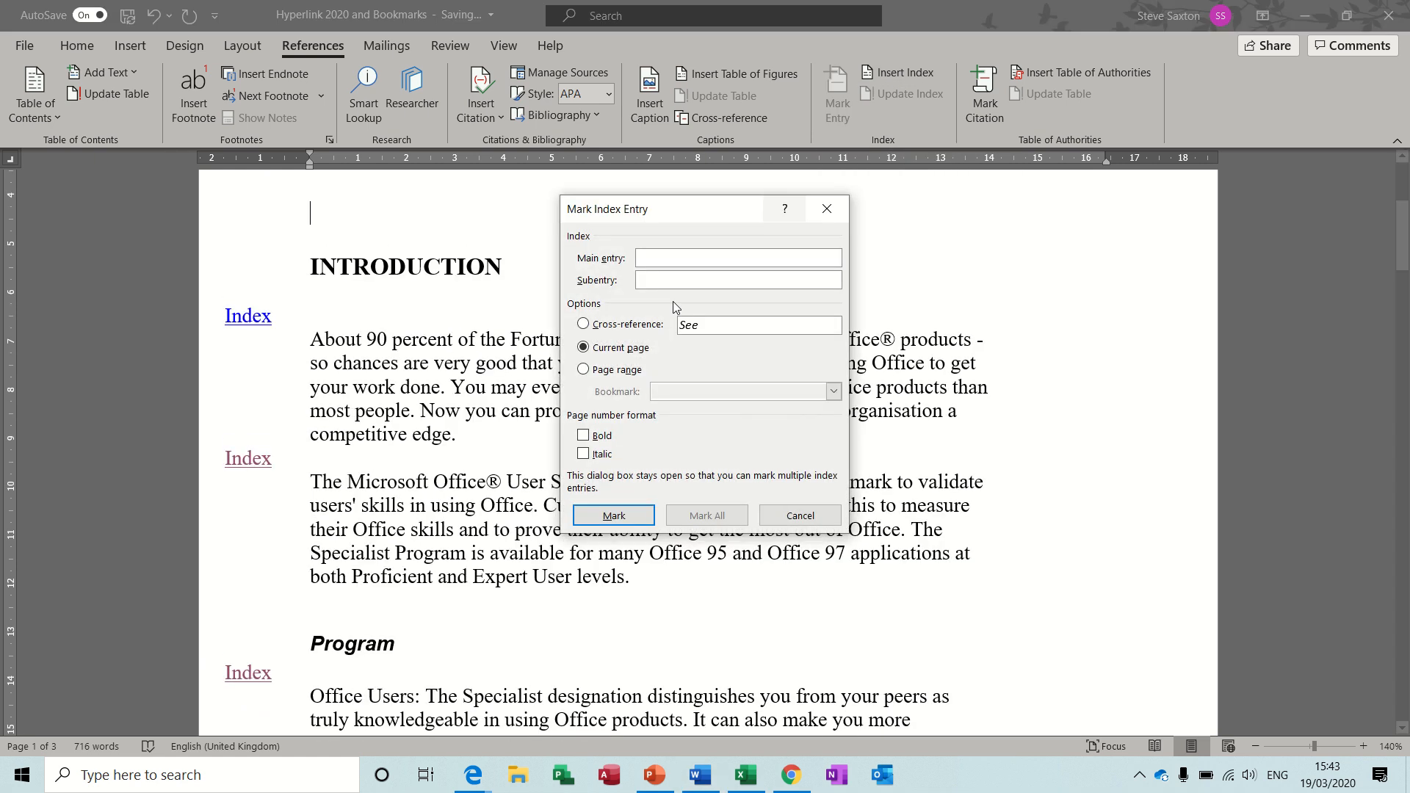
{"action": "double_click", "coordinate": [527, 345]}
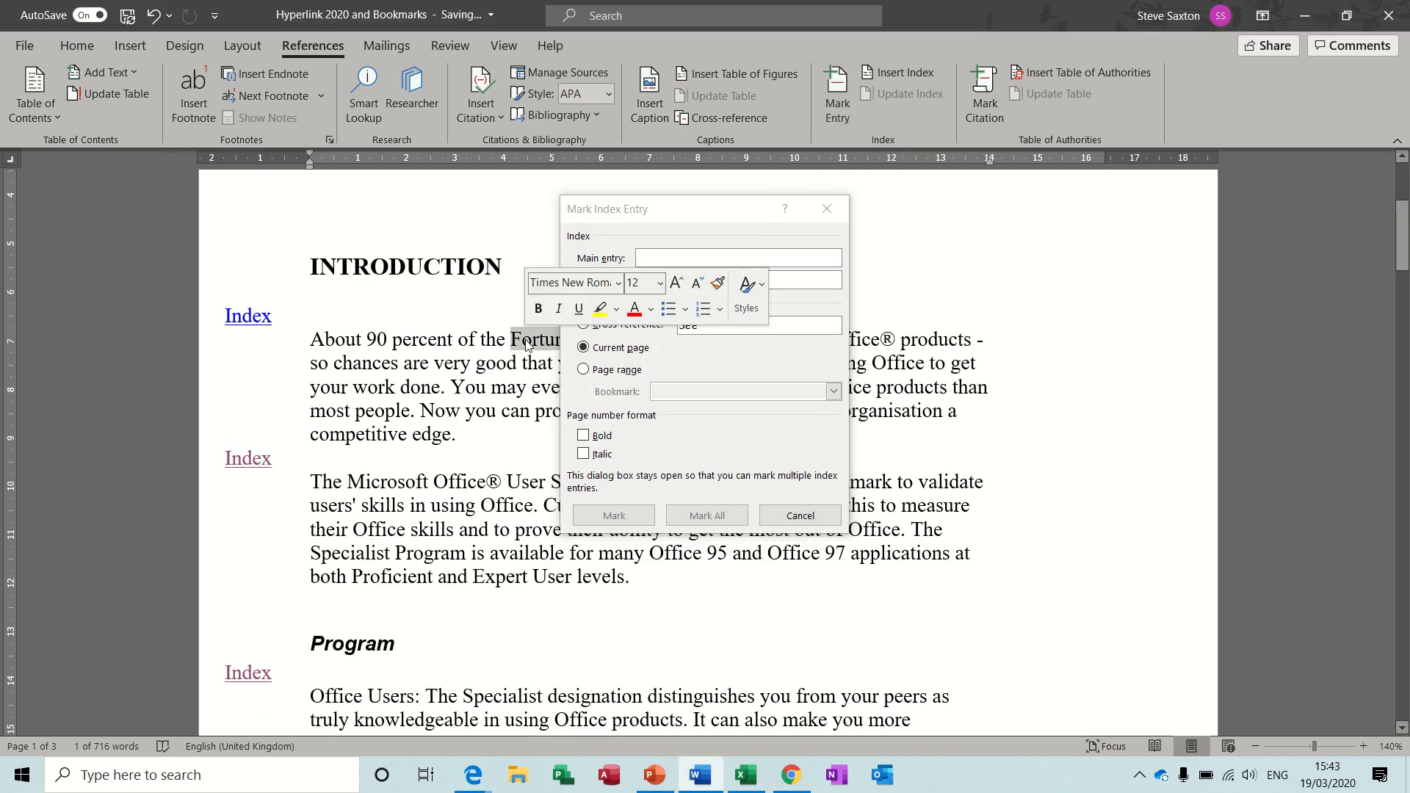
{"action": "left_click", "coordinate": [614, 515]}
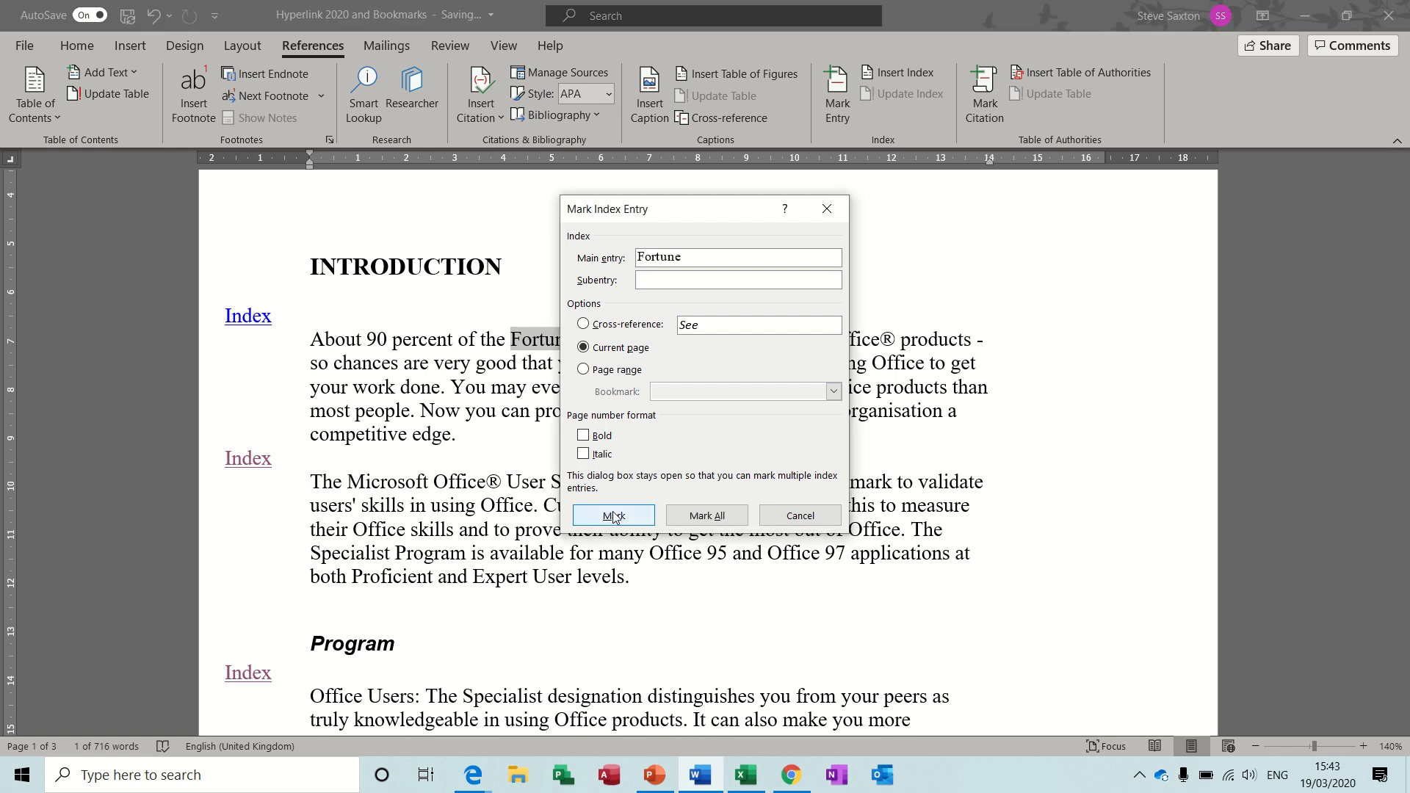
{"action": "left_click", "coordinate": [613, 515]}
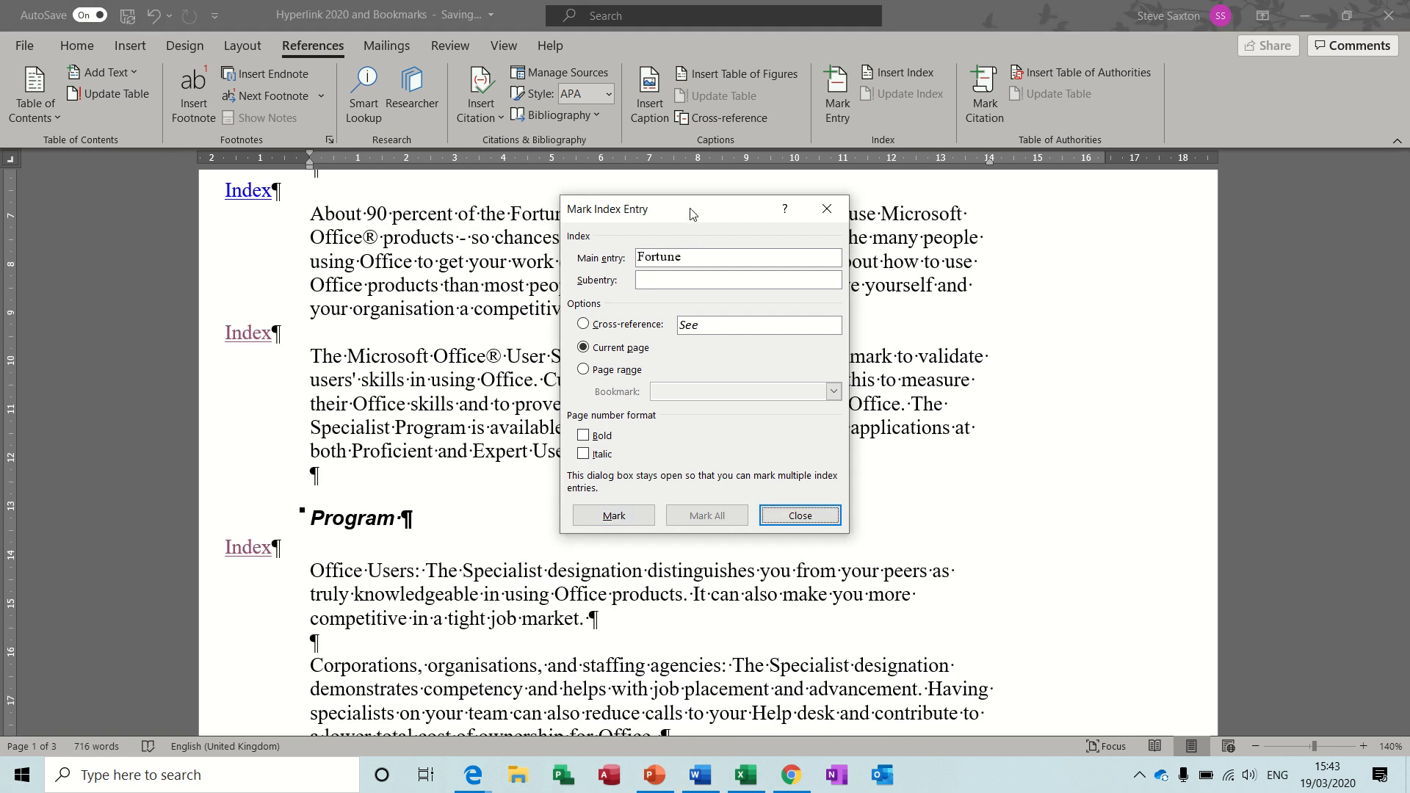
Mark "User Specialist" in the second introduction paragraph and "designation" in the Program section's Office Users paragraph as index entries.
{"action": "left_click_drag", "start_coordinate": [690, 213], "coordinate": [991, 315]}
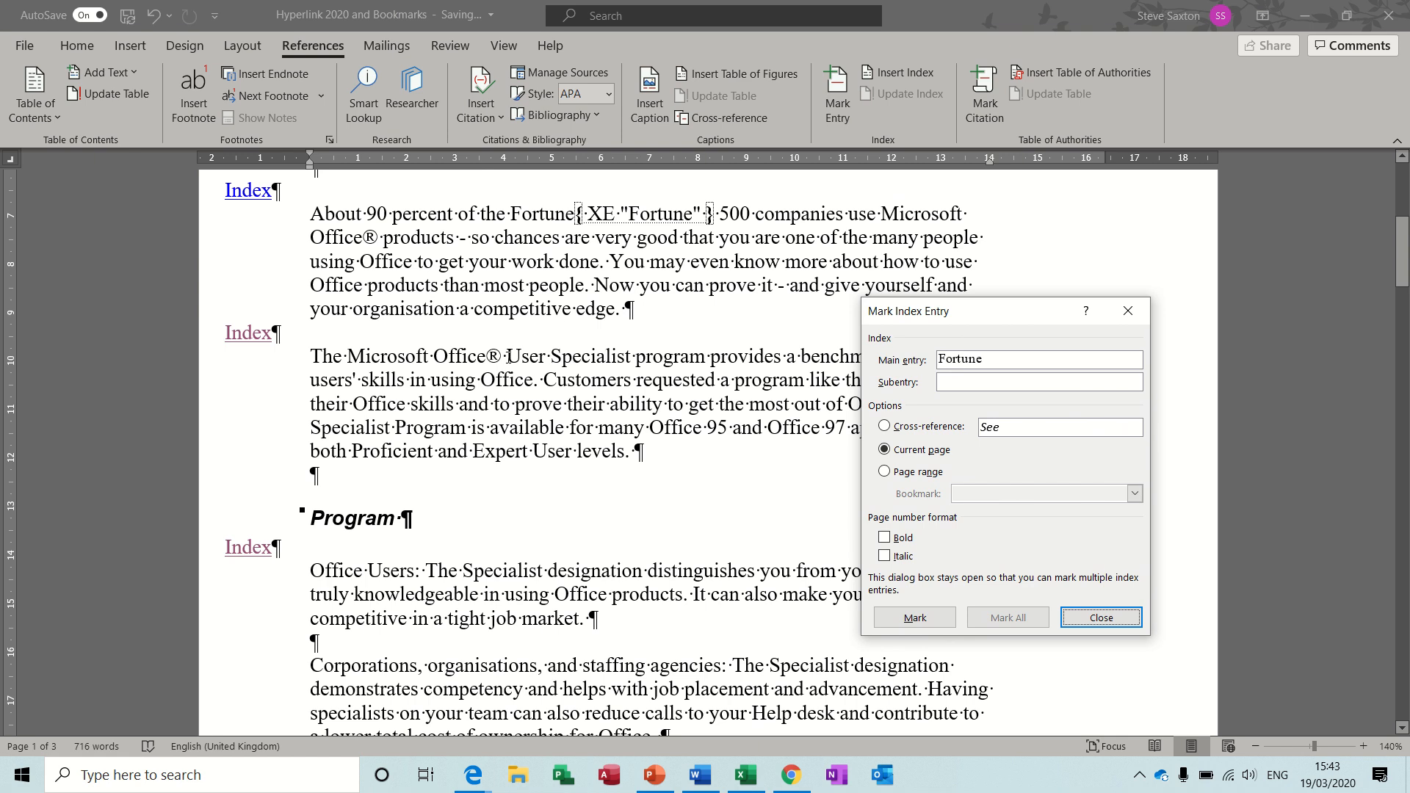
{"action": "left_click_drag", "start_coordinate": [506, 357], "coordinate": [634, 357]}
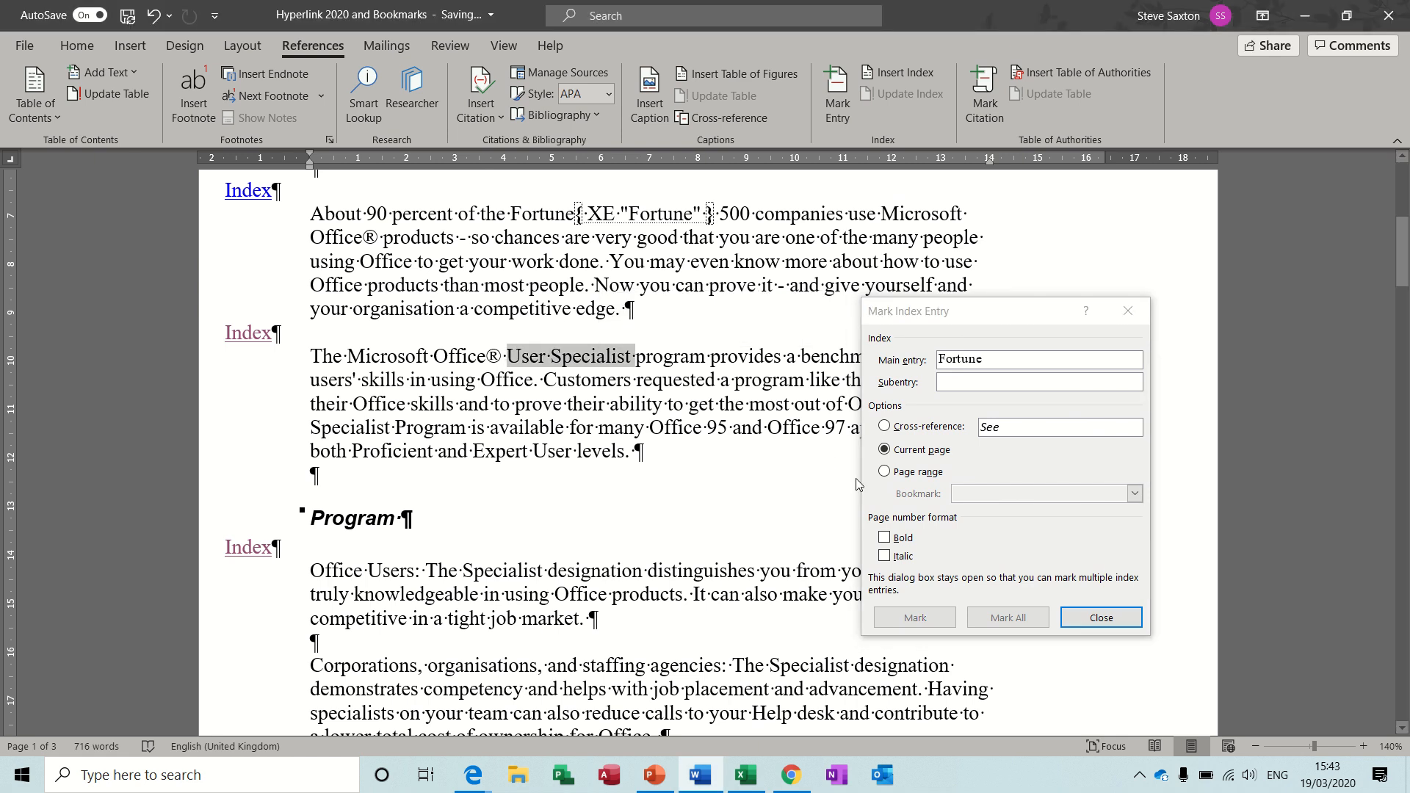
{"action": "left_click", "coordinate": [919, 618]}
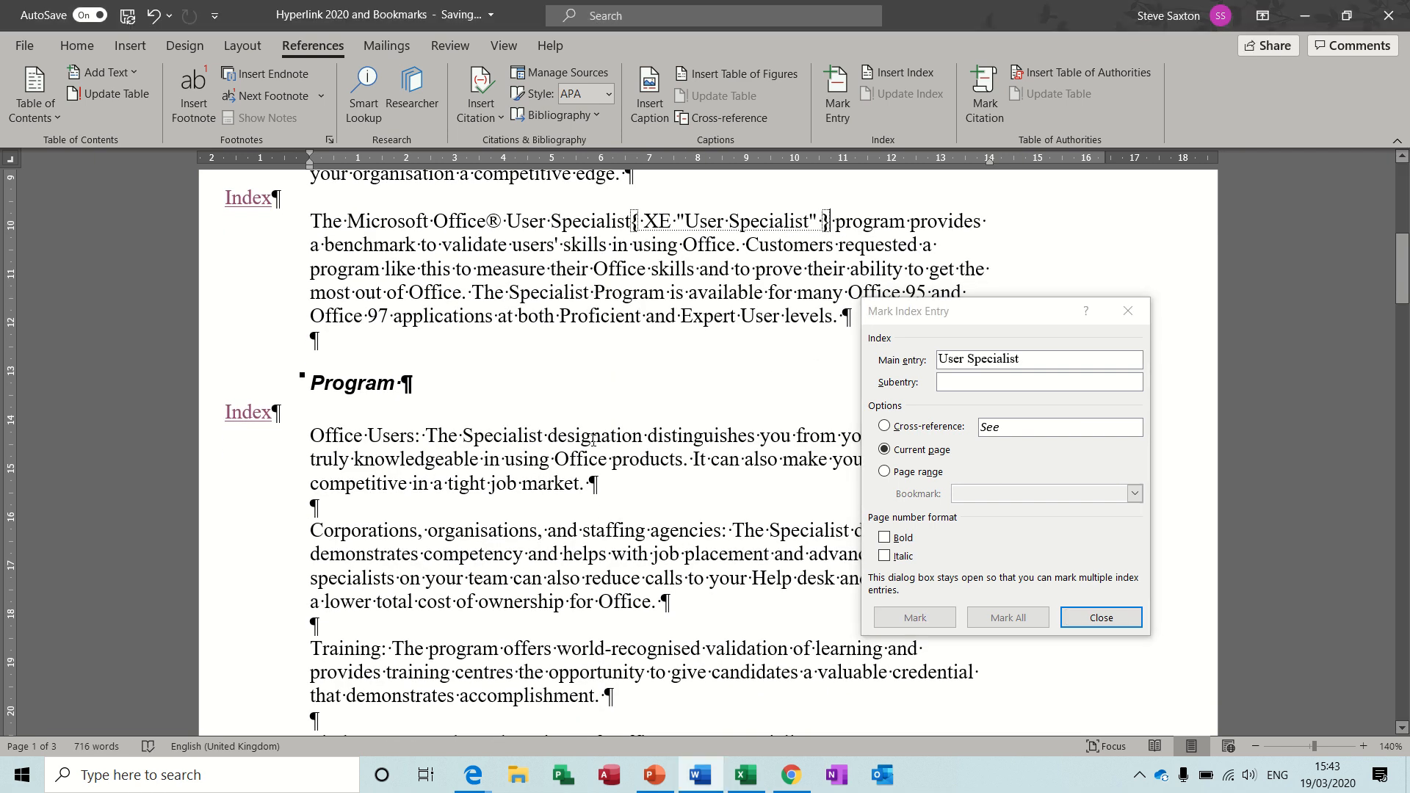
{"action": "double_click", "coordinate": [591, 433]}
{"action": "left_click", "coordinate": [903, 620]}
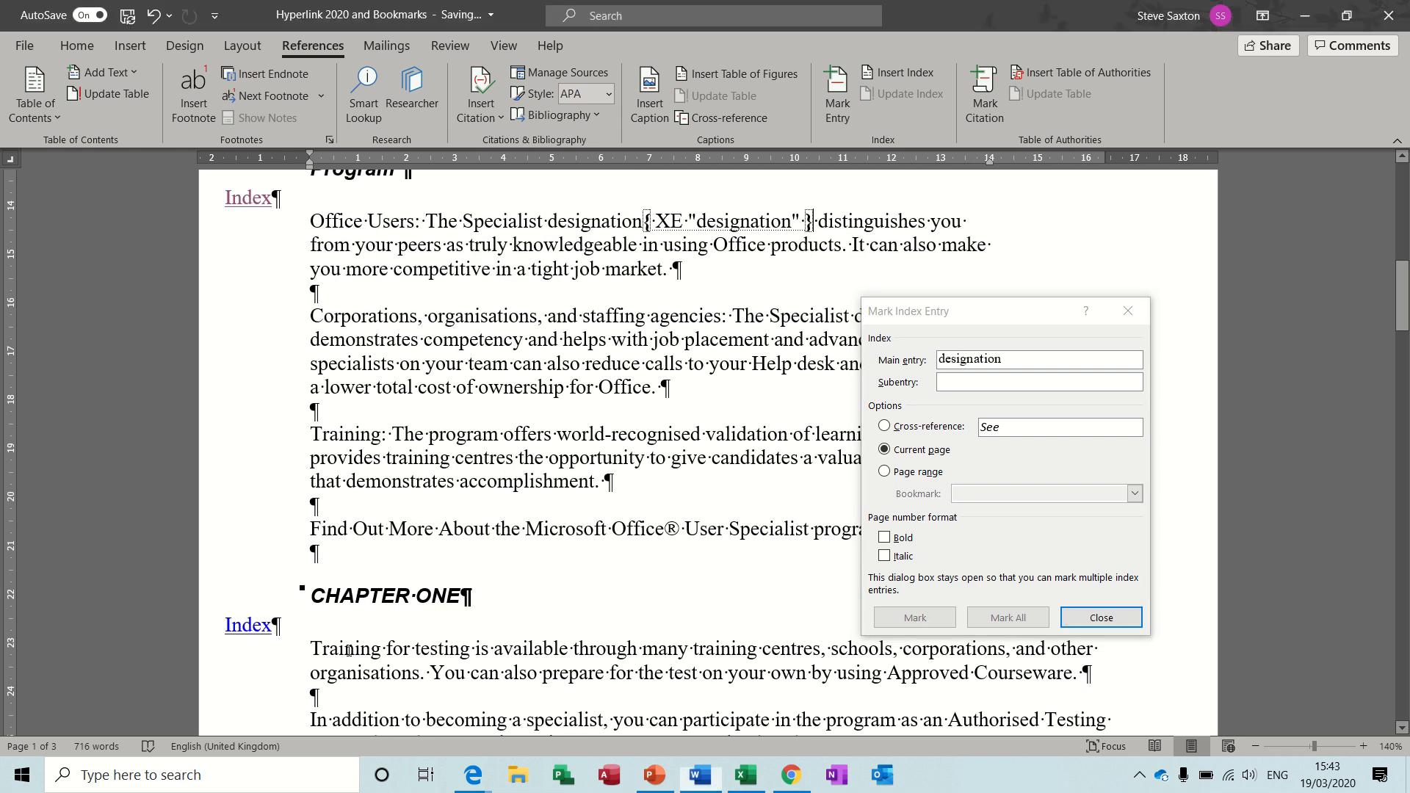
Mark "Training" under CHAPTER ONE and "Benefits" in the Benefits of The Microsoft Office User heading as index entries, and finish marking.
{"action": "double_click", "coordinate": [381, 649]}
{"action": "left_click", "coordinate": [915, 624]}
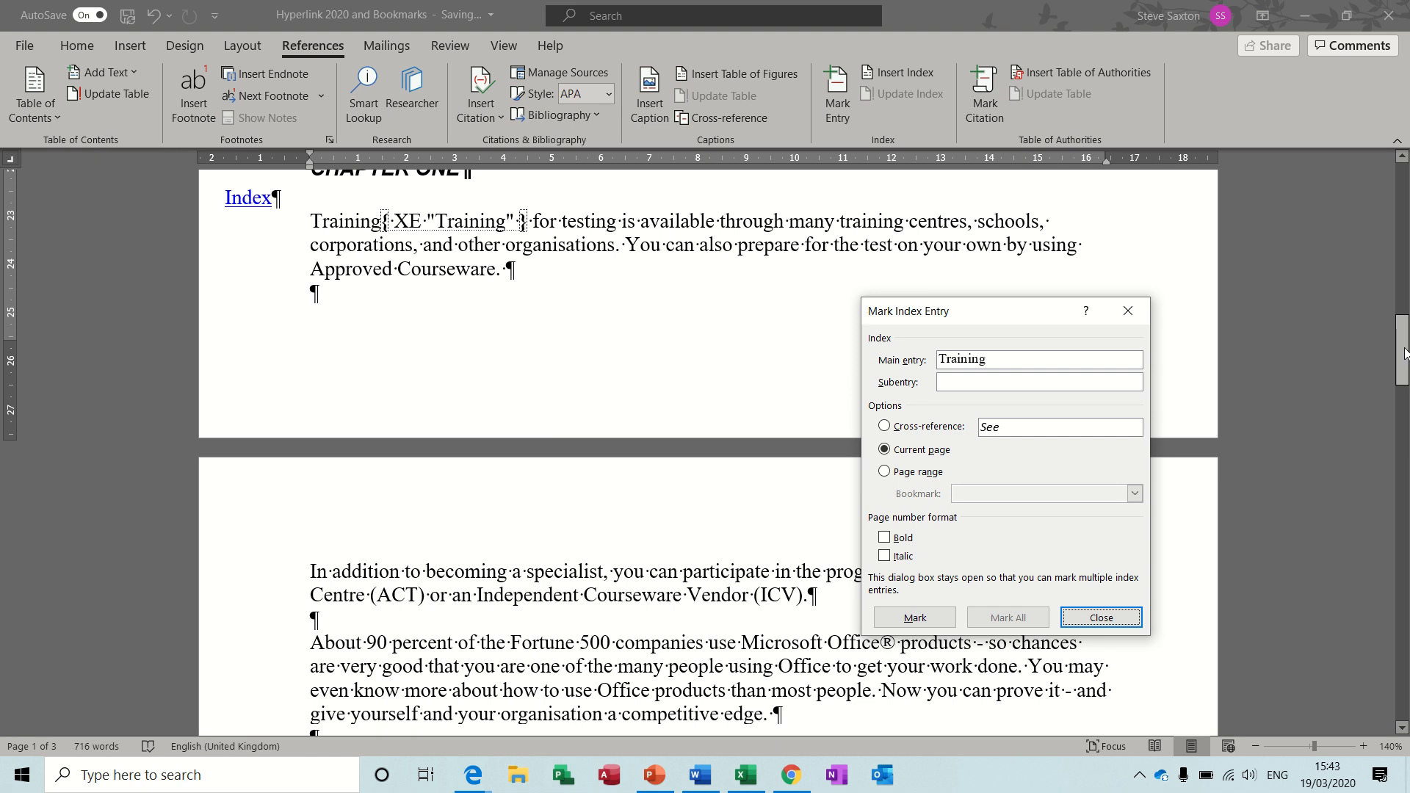
{"action": "left_click_drag", "start_coordinate": [1404, 353], "coordinate": [1403, 415]}
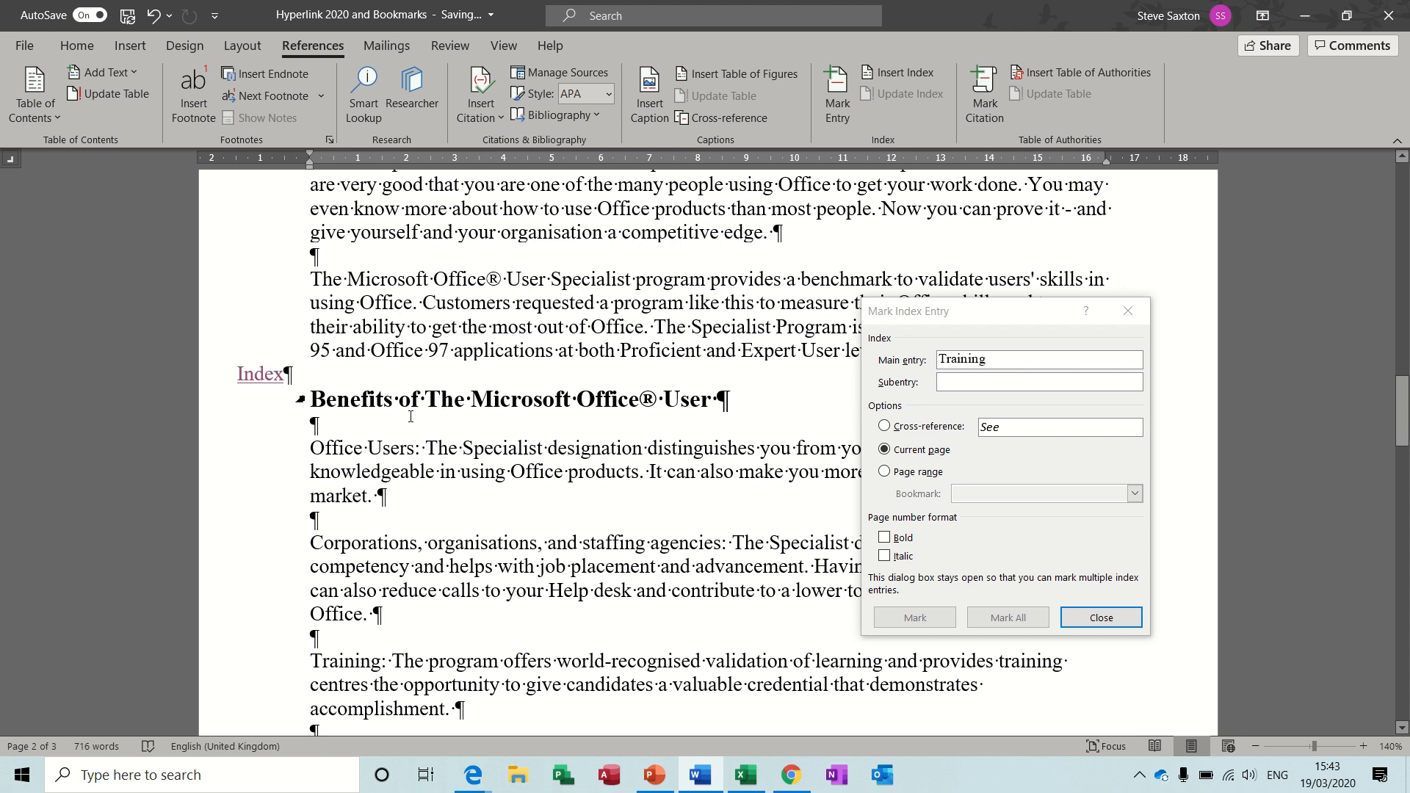
{"action": "double_click", "coordinate": [355, 400]}
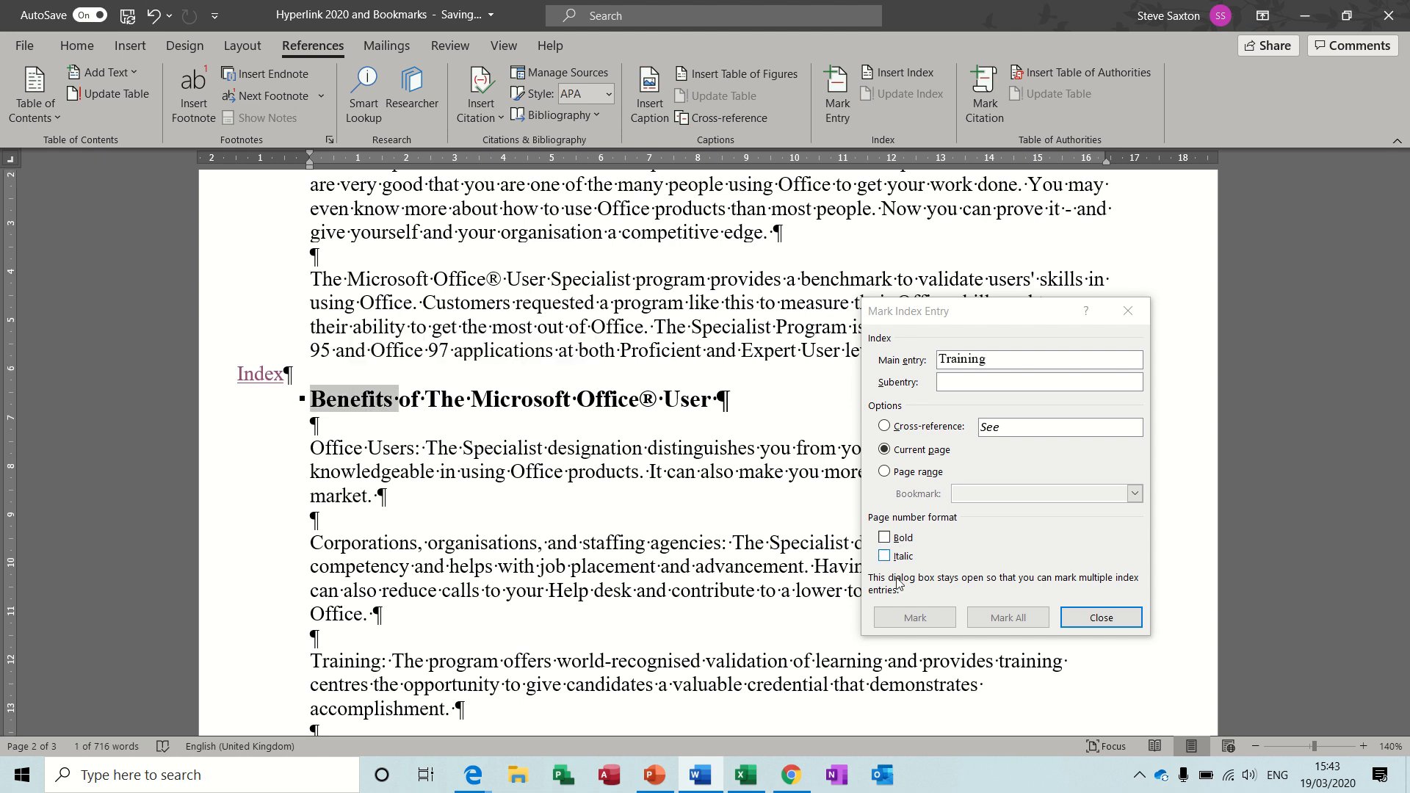
{"action": "left_click", "coordinate": [895, 623]}
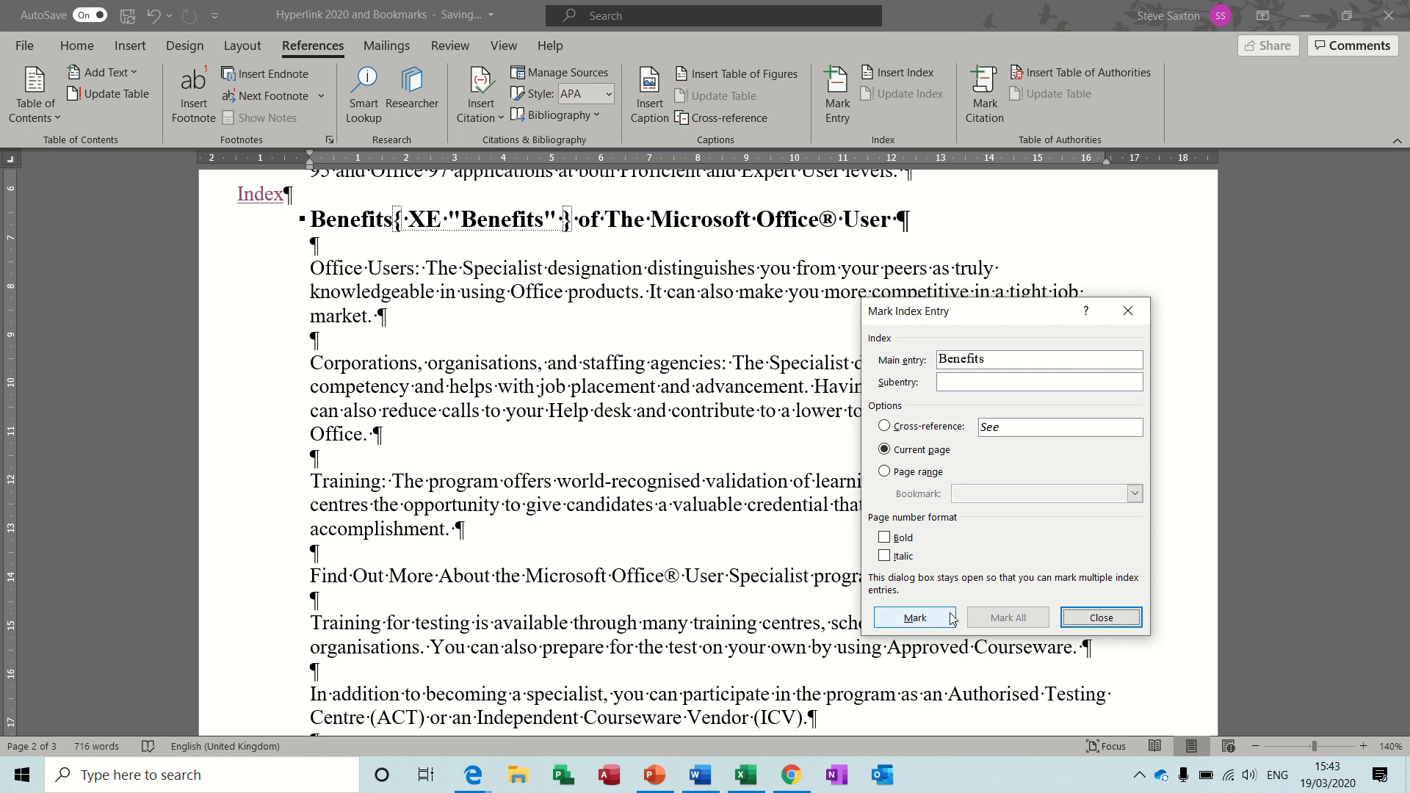
{"action": "left_click", "coordinate": [1096, 618]}
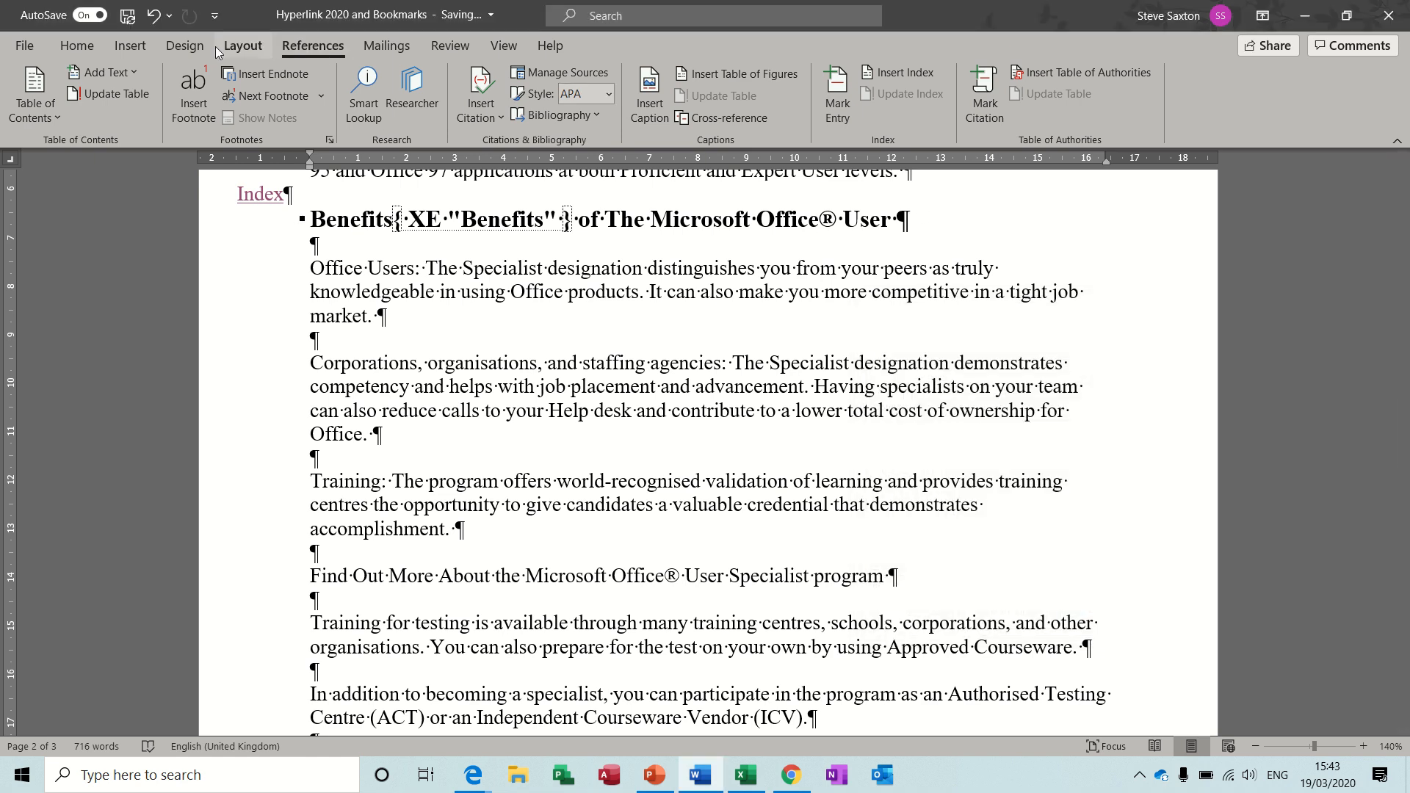
Hide the paragraph marks and index field codes in the document.
{"action": "left_click", "coordinate": [93, 48]}
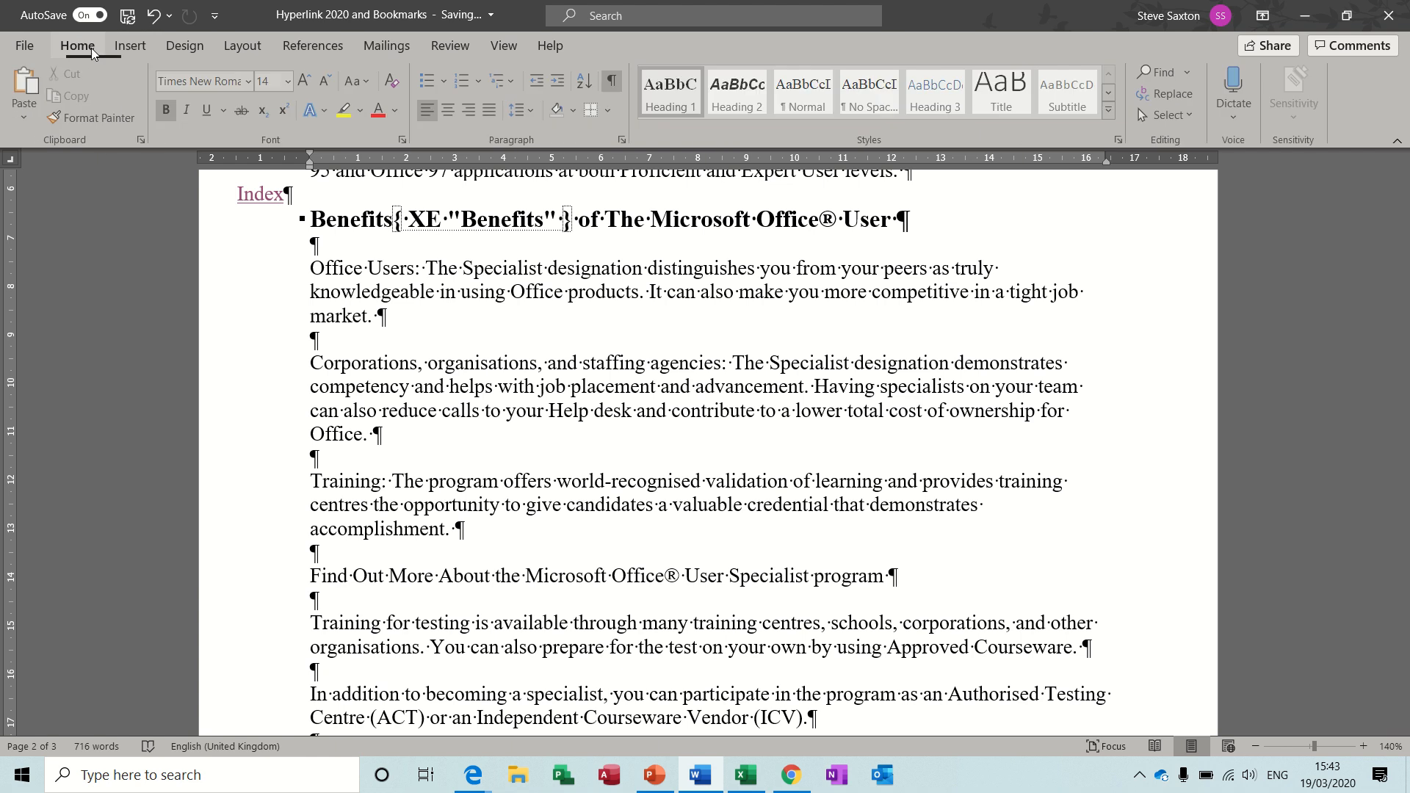
{"action": "left_click", "coordinate": [611, 80]}
{"action": "left_click", "coordinate": [306, 46]}
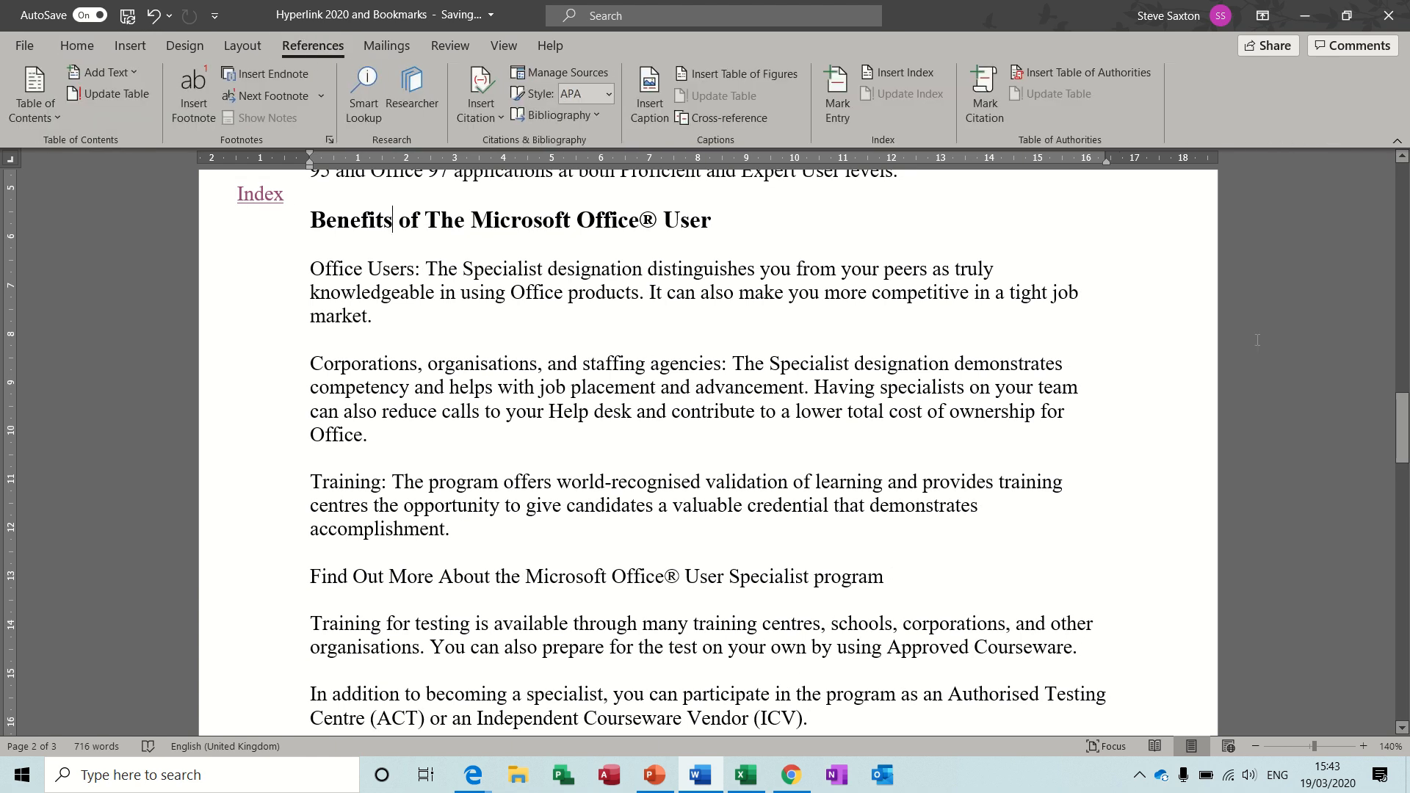
Add the title "Index" on the blank last page, with an empty line below it.
{"action": "left_click_drag", "start_coordinate": [1401, 426], "coordinate": [1401, 510]}
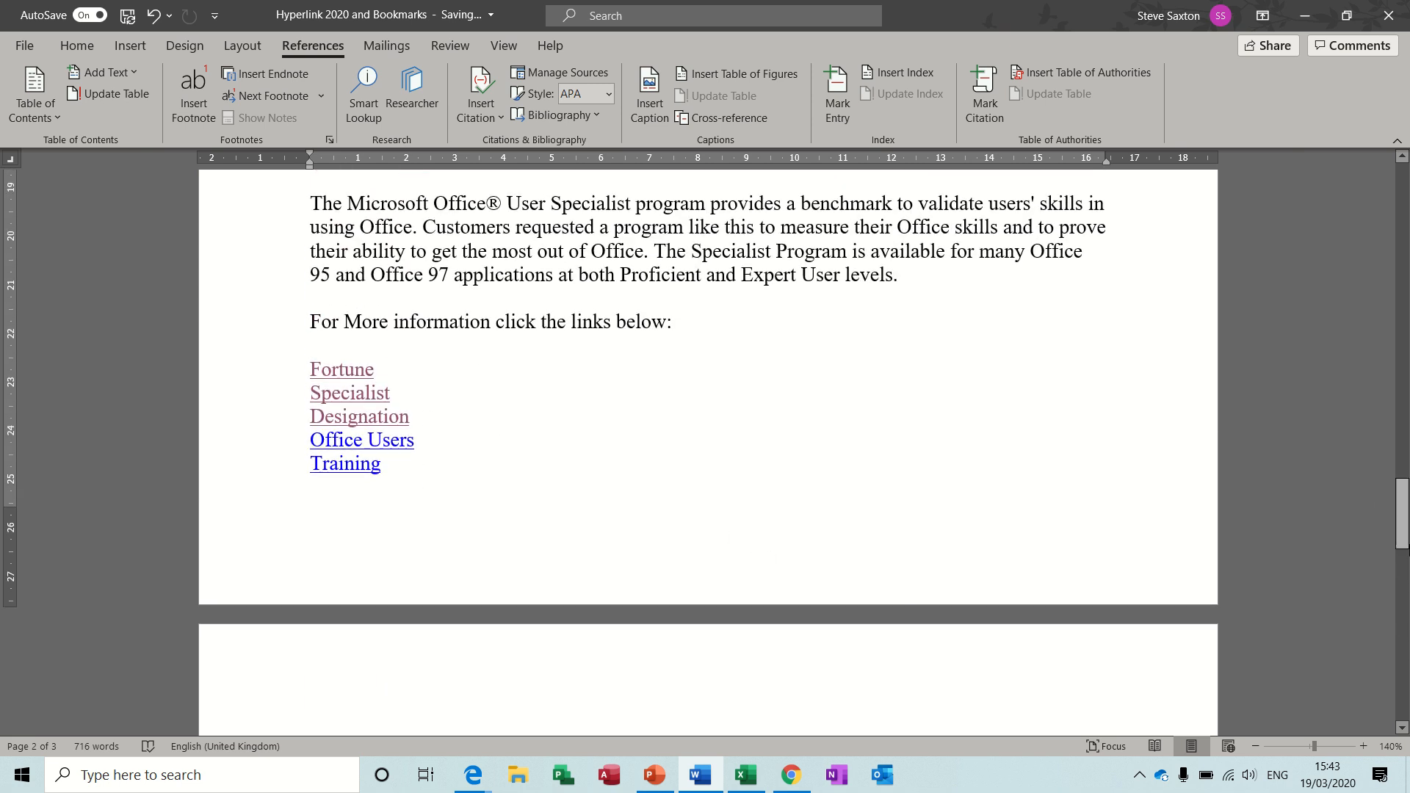
{"action": "left_click_drag", "start_coordinate": [1406, 527], "coordinate": [1406, 548]}
{"action": "left_click", "coordinate": [374, 554]}
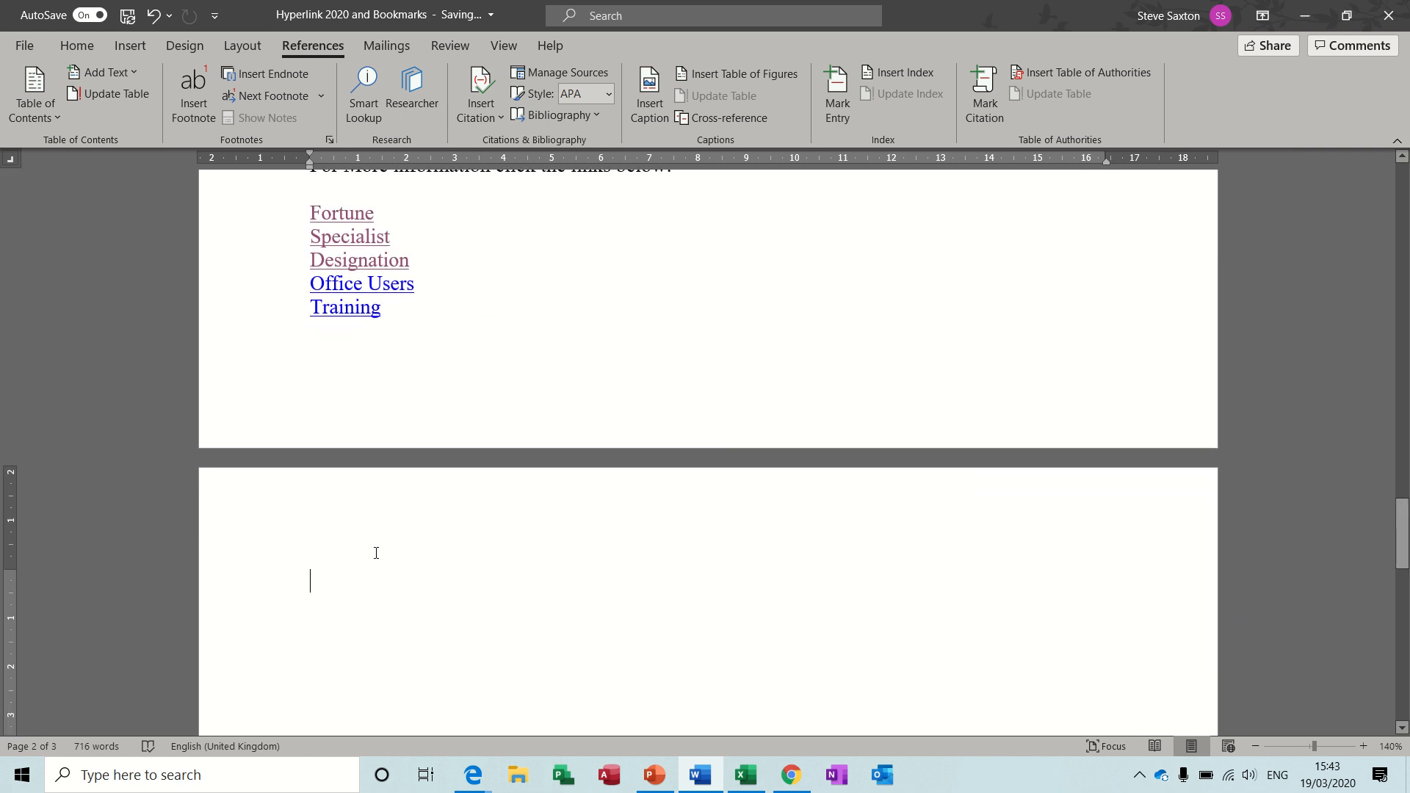
{"action": "type", "text": "Index"}
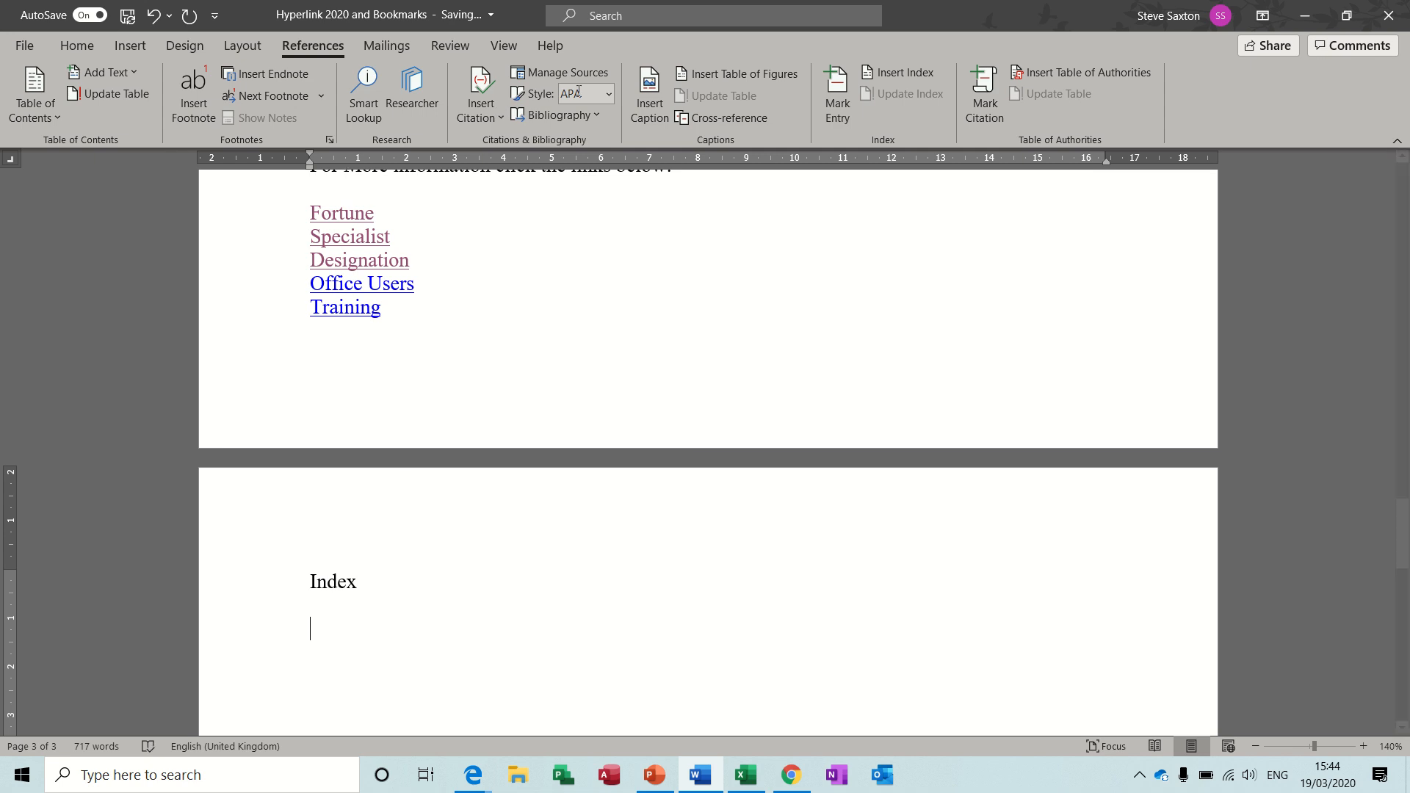
Insert an index of the marked entries below the Index title using the Formal format.
{"action": "left_click", "coordinate": [881, 72]}
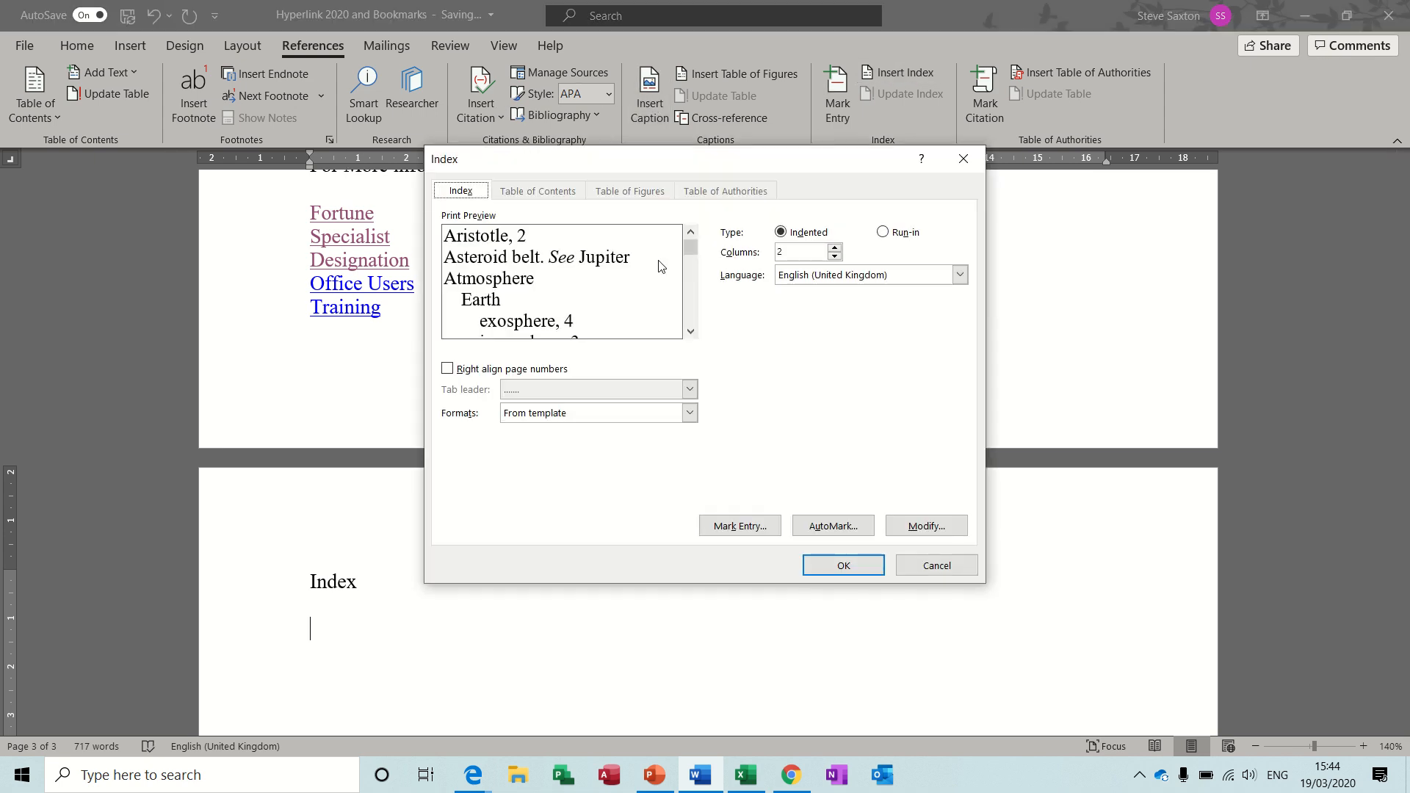
{"action": "left_click", "coordinate": [689, 412]}
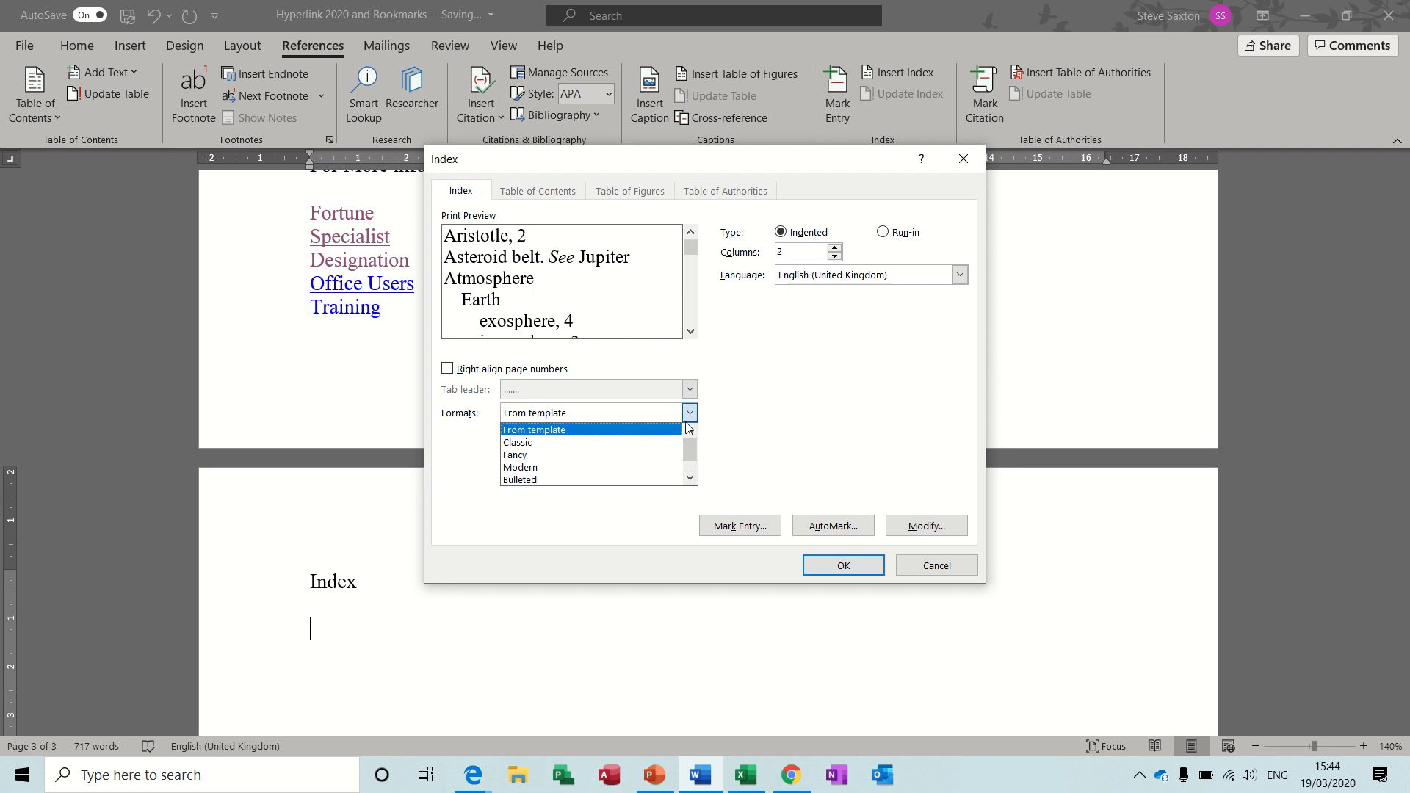
{"action": "left_click", "coordinate": [690, 478]}
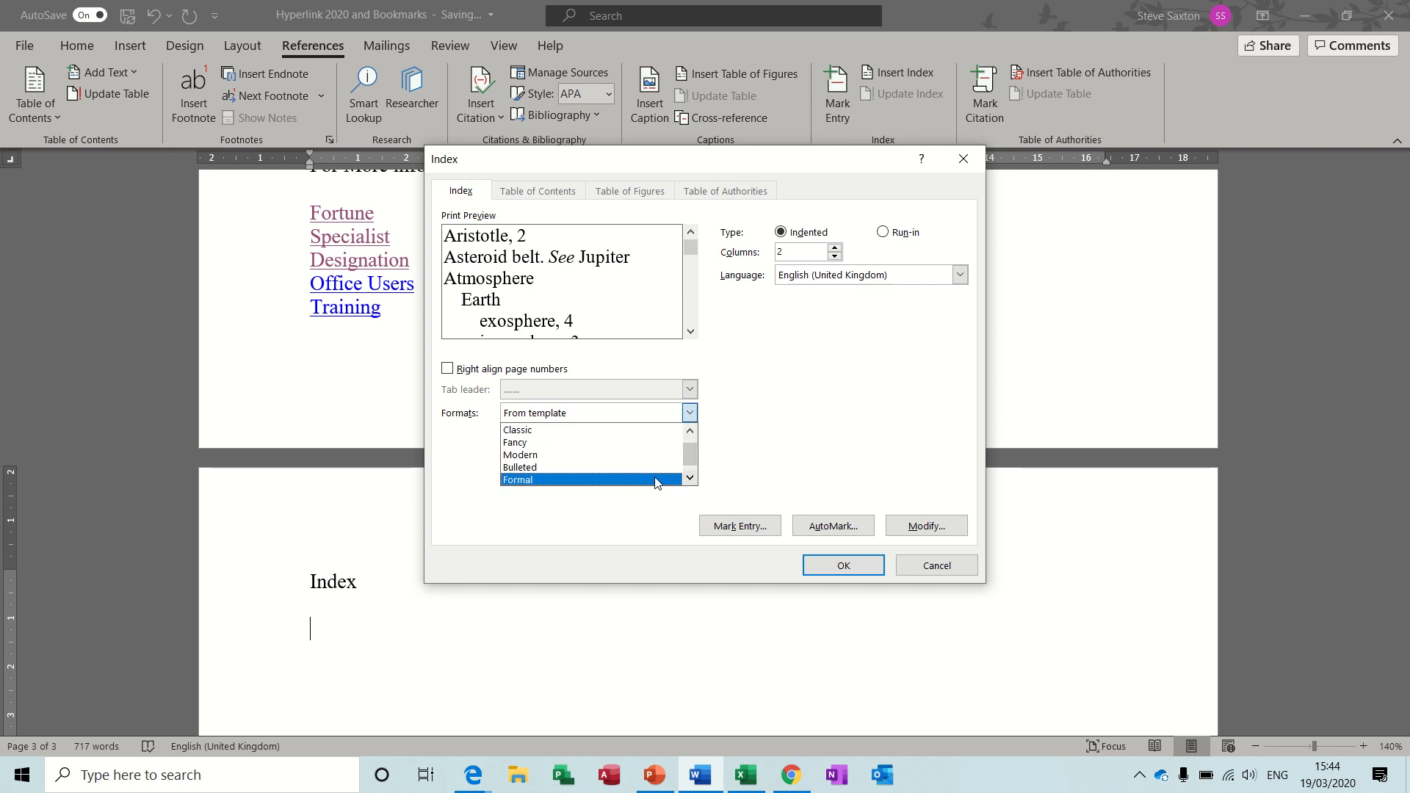
{"action": "left_click", "coordinate": [670, 481]}
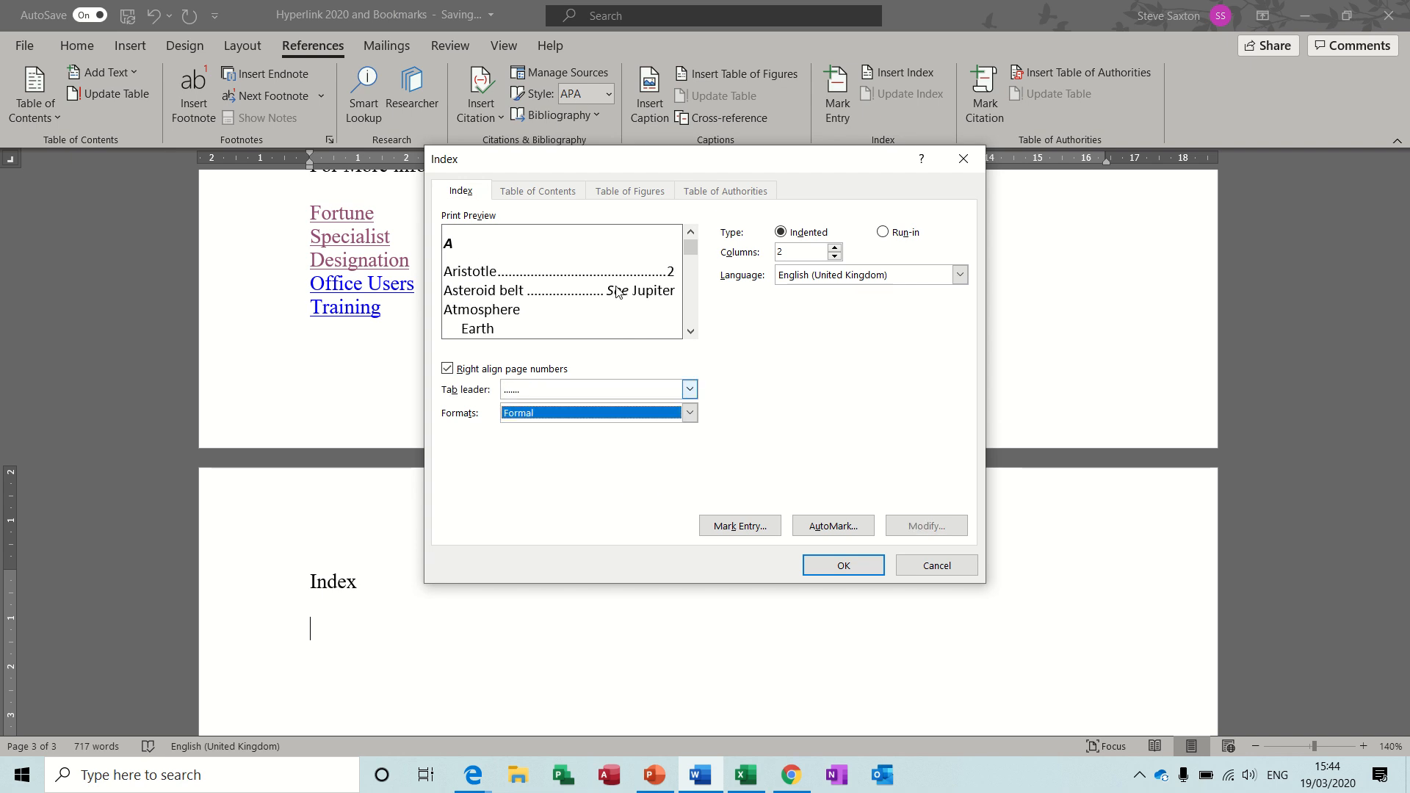
{"action": "left_click", "coordinate": [830, 567]}
{"action": "scroll", "coordinate": [450, 582], "scroll_direction": "down", "scroll_amount": 2}
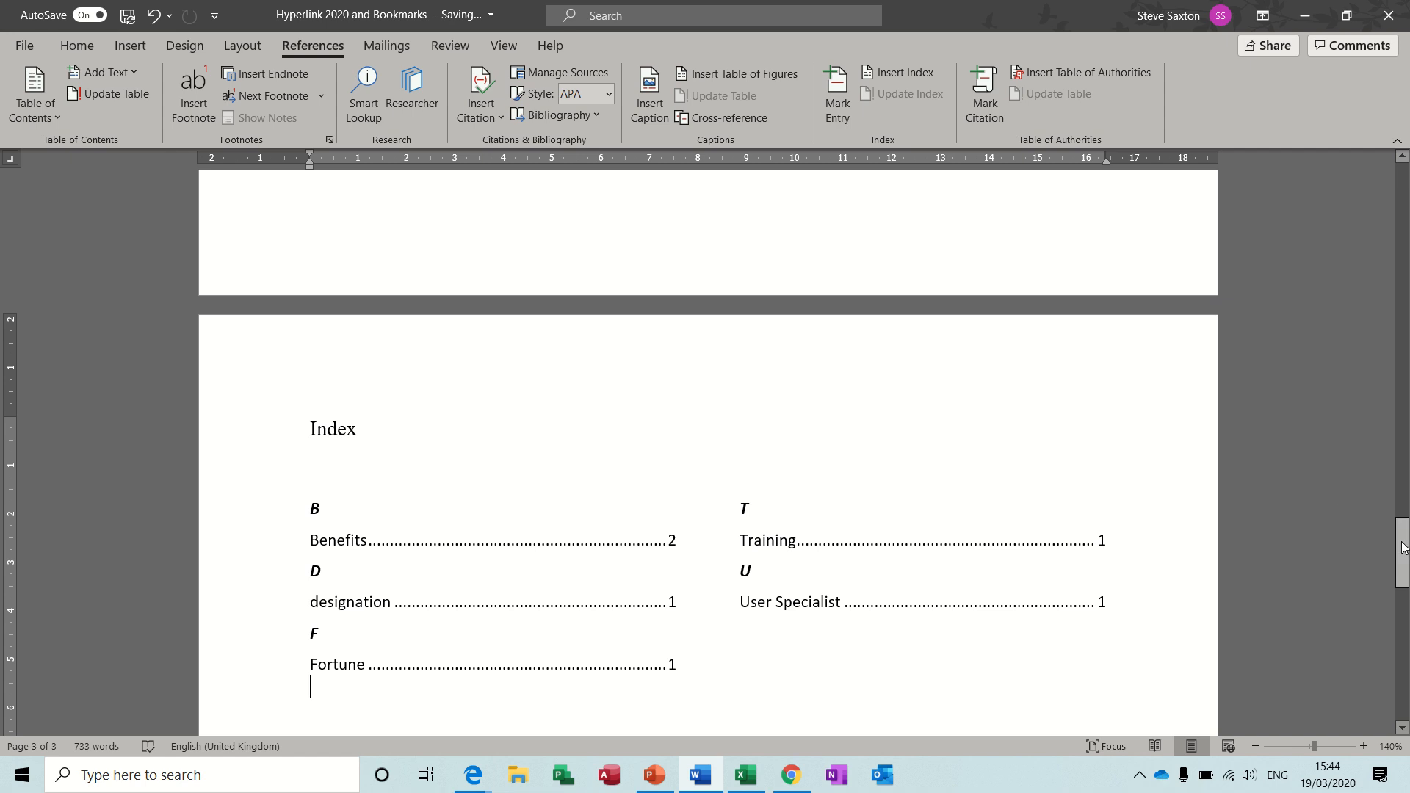
Return to the table of contents at the document's start and follow its link to the Program heading.
{"action": "left_click_drag", "start_coordinate": [1401, 543], "coordinate": [1401, 193]}
{"action": "left_click", "coordinate": [1088, 364]}
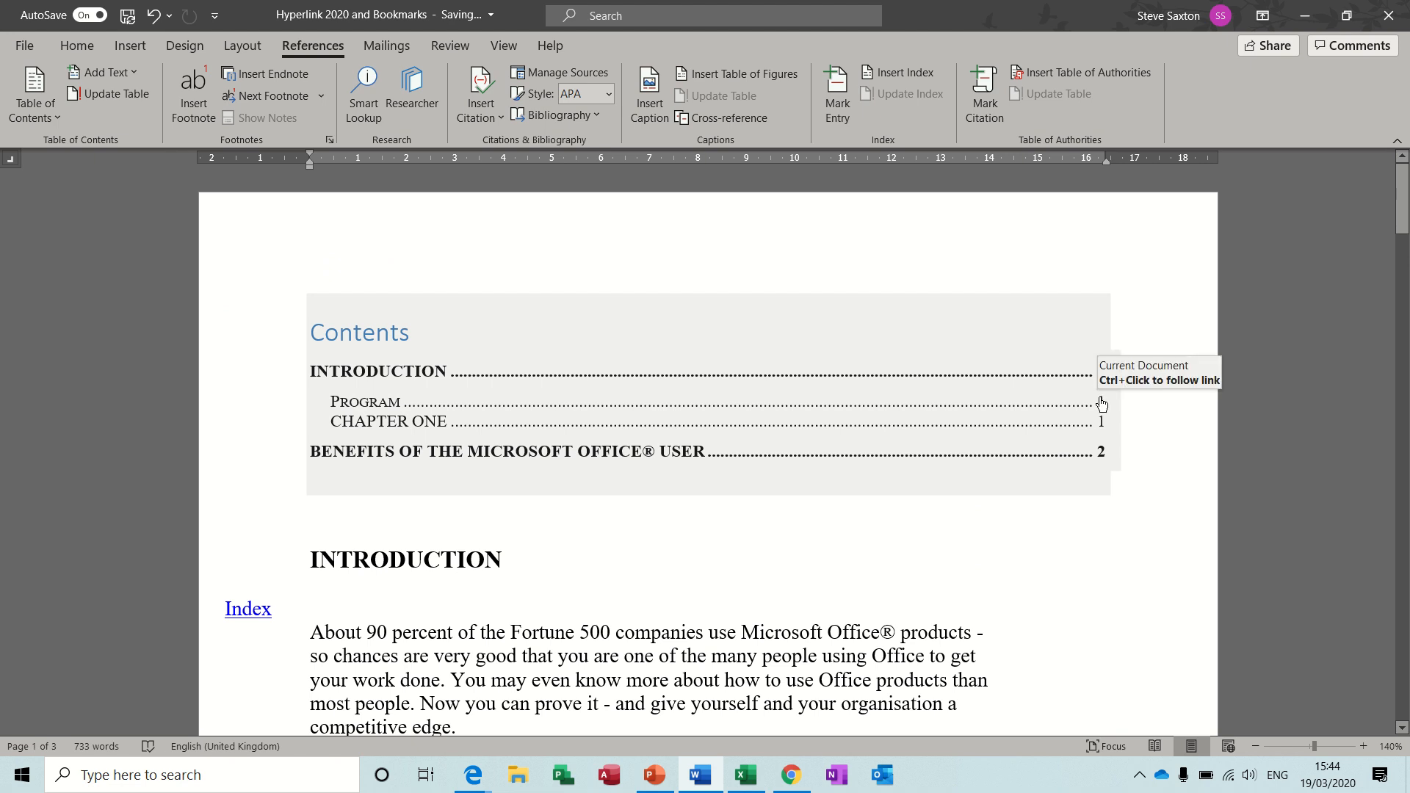
{"action": "left_click", "coordinate": [1101, 403], "text": "ctrl"}
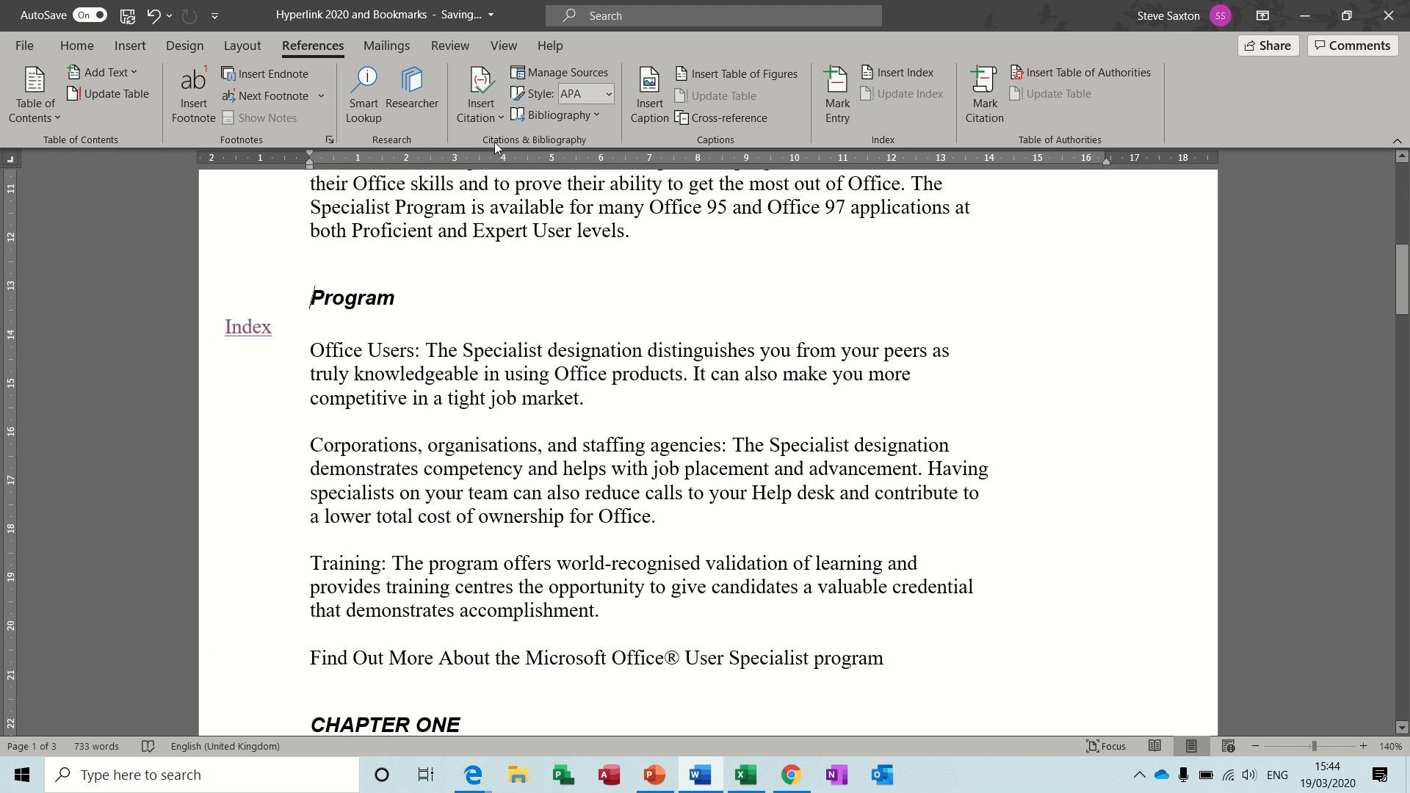
Show the Navigation Pane and use its headings to jump between Program, CHAPTER ONE, Benefits of The Microsoft Office® User and INTRODUCTION.
{"action": "left_click", "coordinate": [505, 46]}
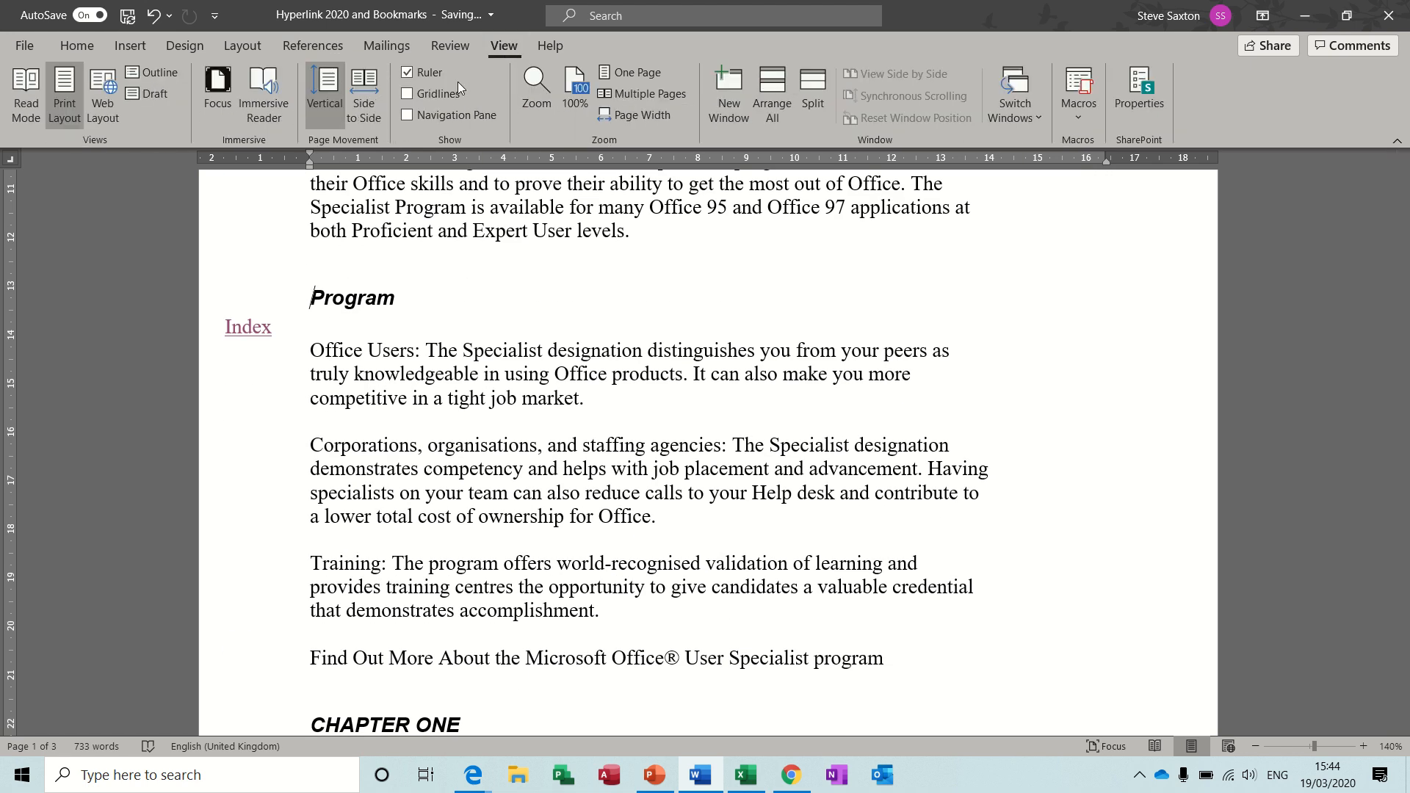
{"action": "left_click", "coordinate": [411, 114]}
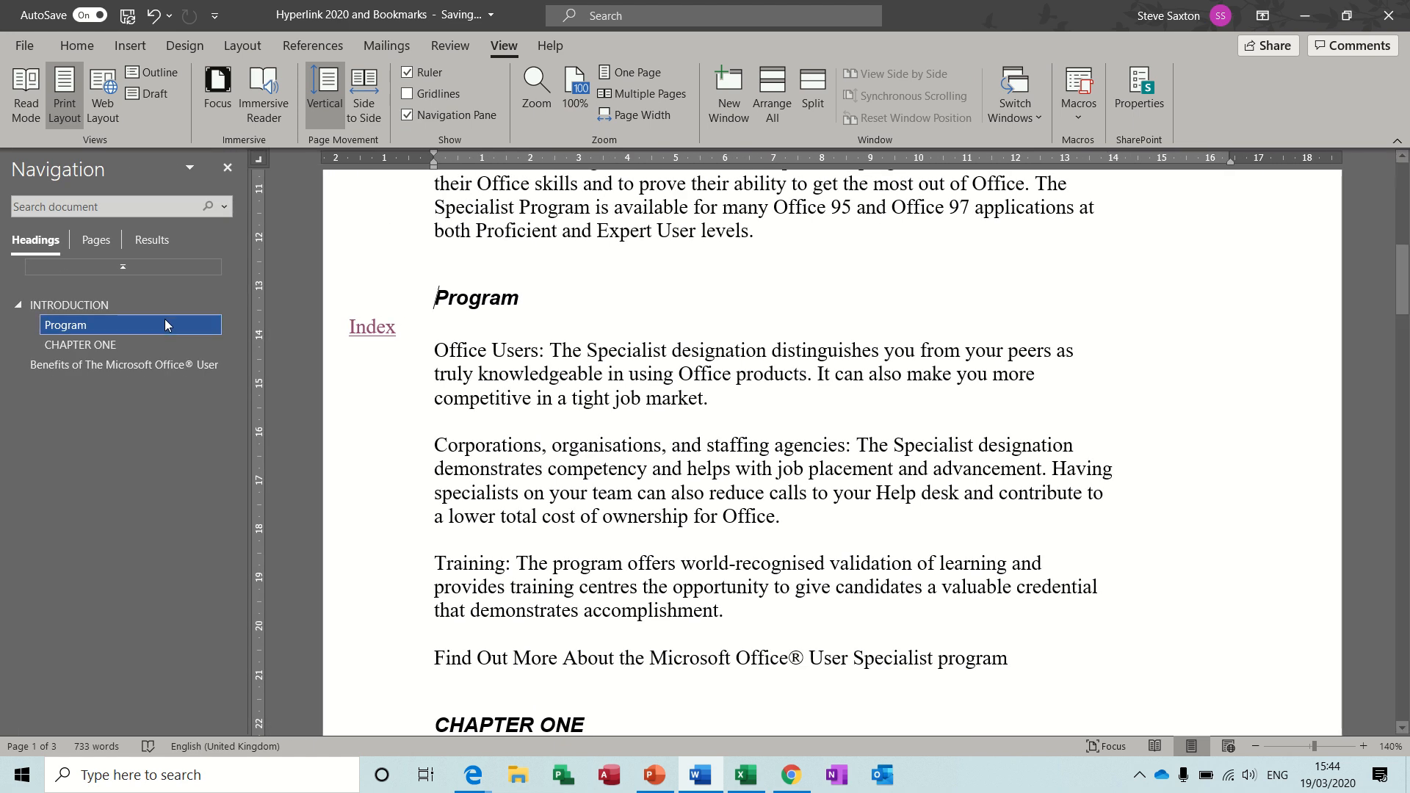
{"action": "left_click", "coordinate": [89, 350]}
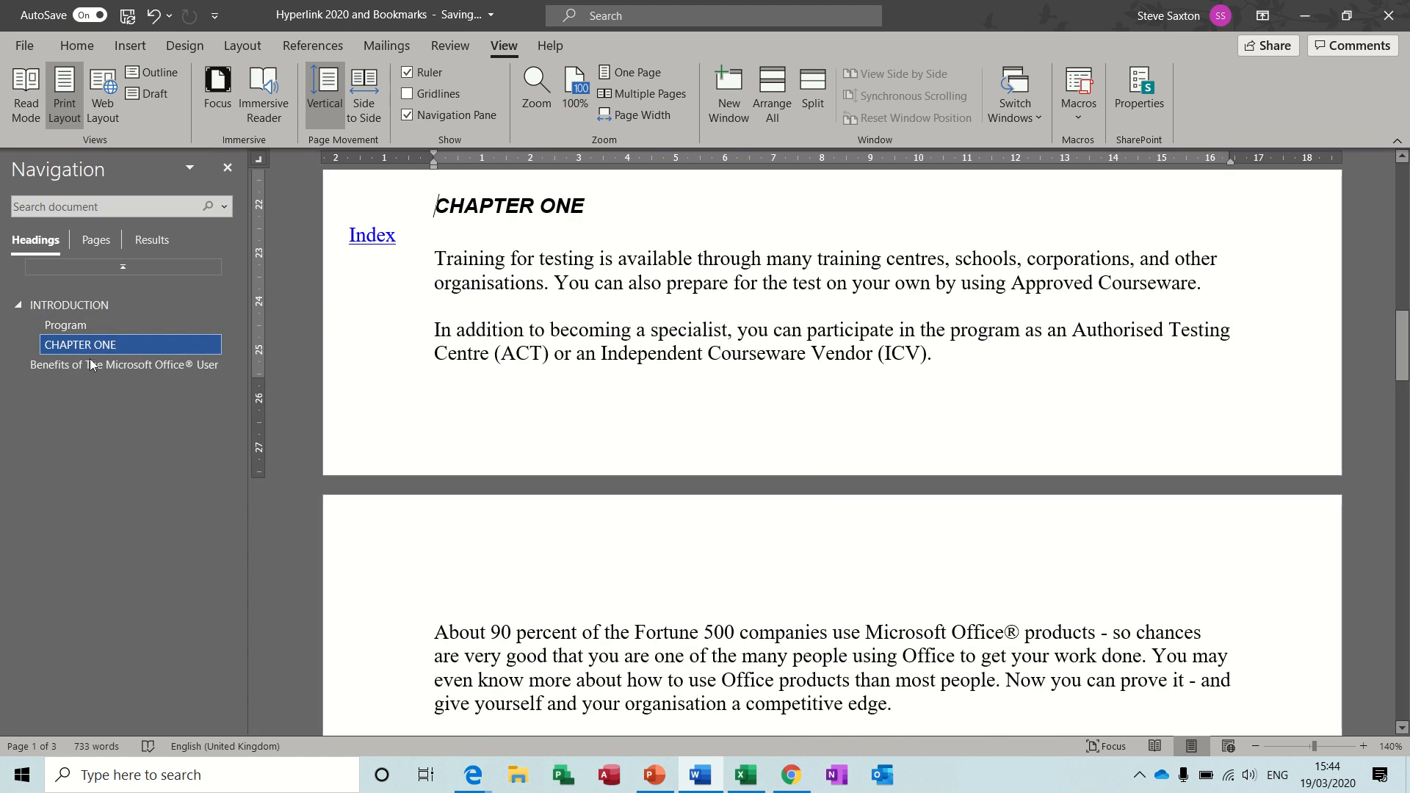
{"action": "left_click", "coordinate": [89, 368]}
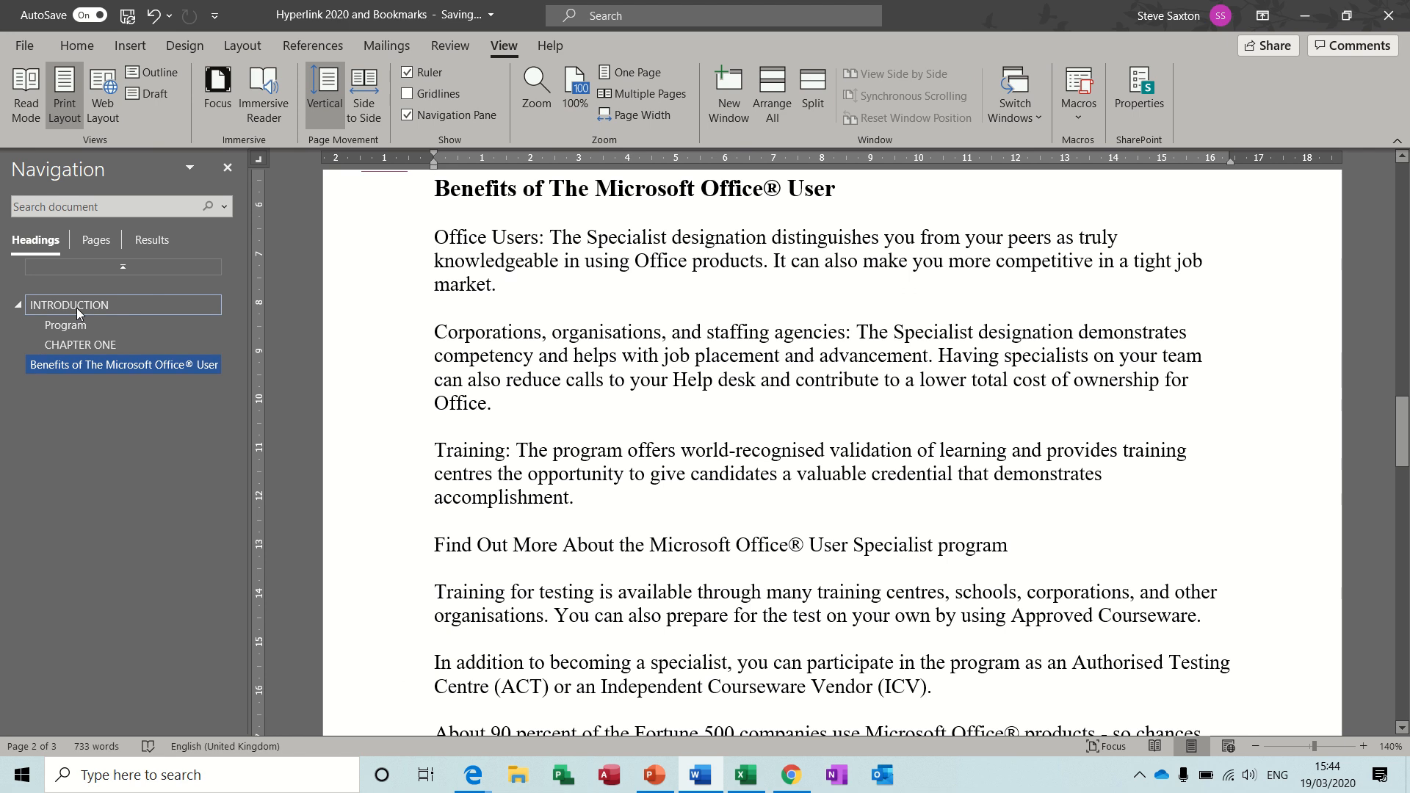
{"action": "left_click", "coordinate": [76, 305]}
{"action": "left_click", "coordinate": [77, 326]}
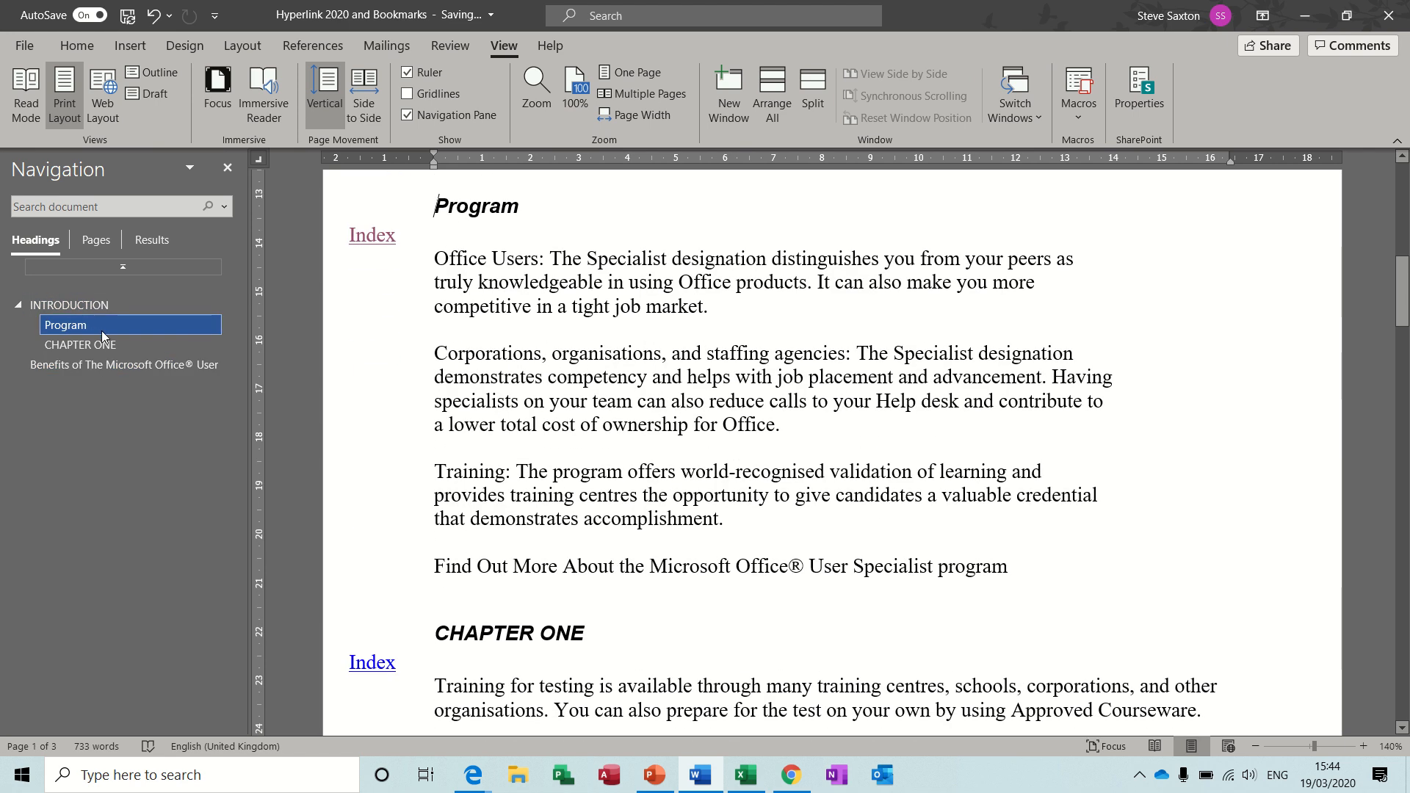
{"action": "left_click", "coordinate": [108, 345]}
{"action": "left_click", "coordinate": [117, 365]}
{"action": "left_click", "coordinate": [94, 304]}
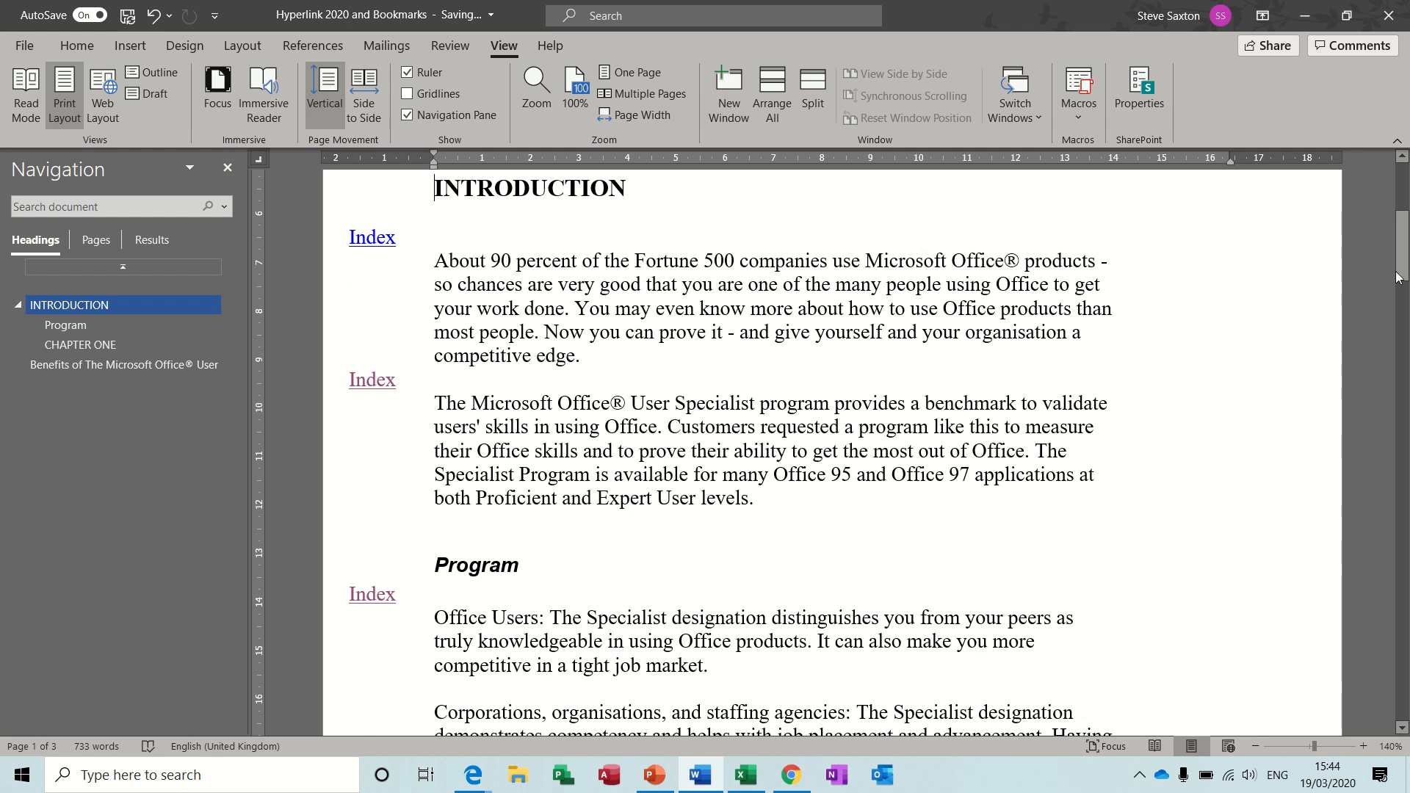
View the index on the last page, follow the Fortune link on page 2, and return through an Index link.
{"action": "left_click_drag", "start_coordinate": [1404, 253], "coordinate": [1405, 617]}
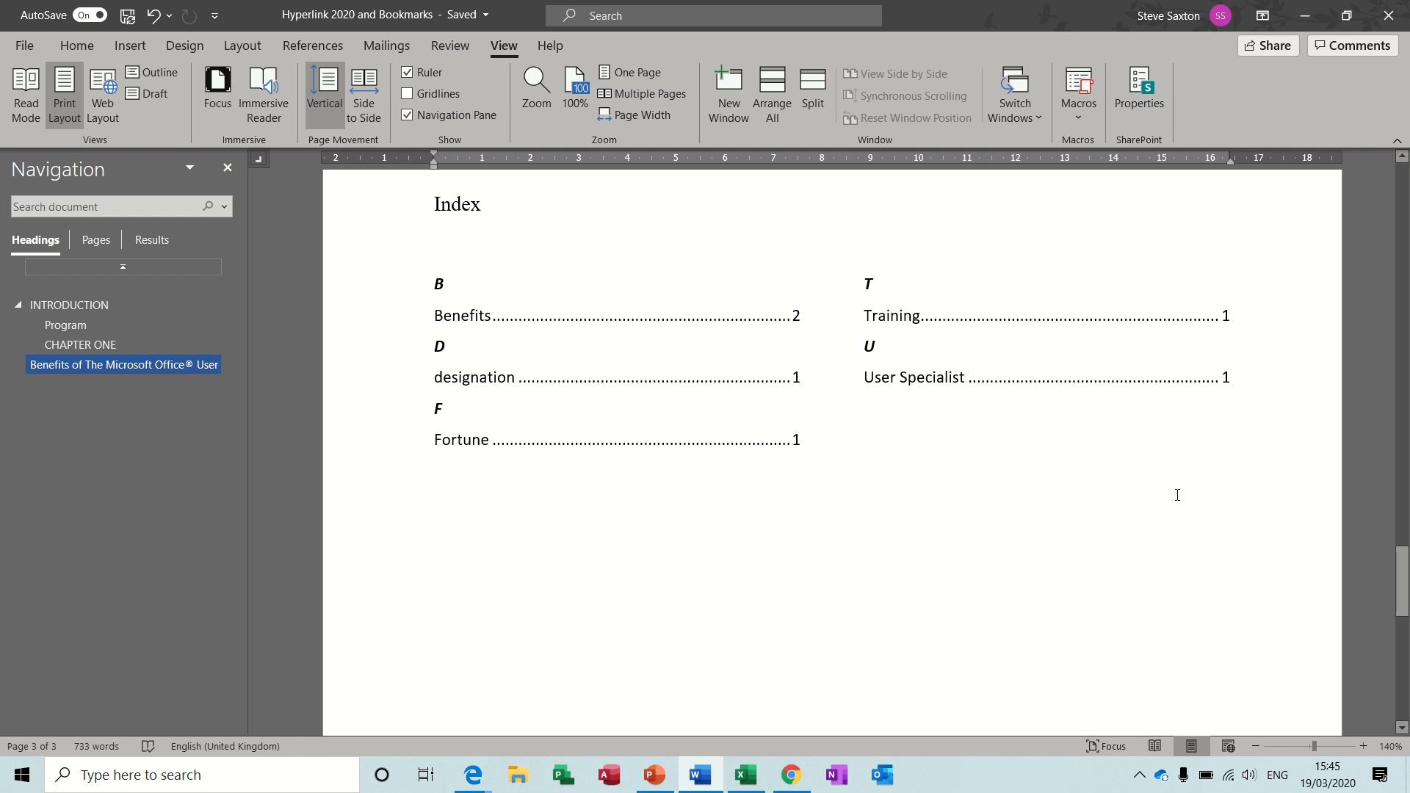
{"action": "left_click_drag", "start_coordinate": [1398, 579], "coordinate": [1403, 502]}
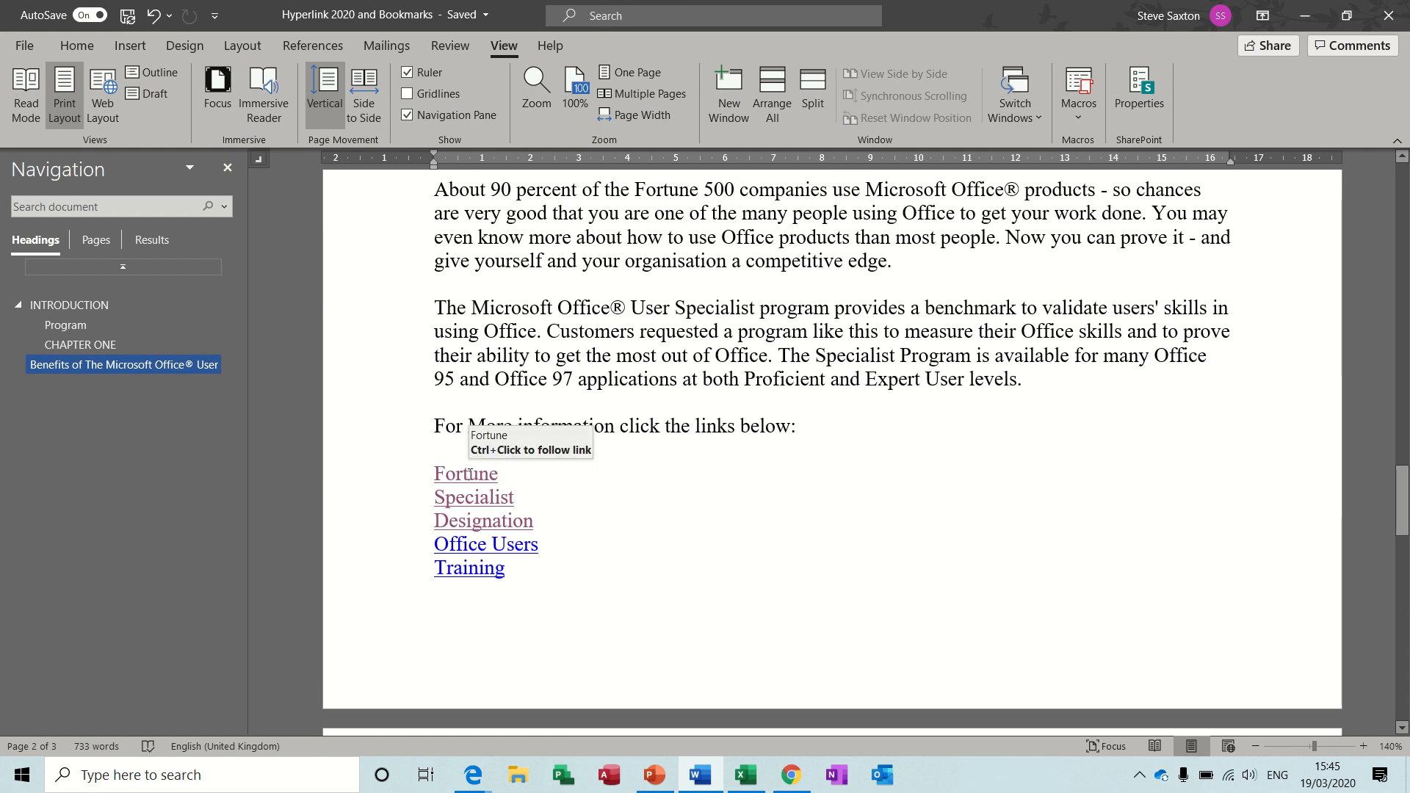
{"action": "left_click", "coordinate": [470, 477], "text": "ctrl"}
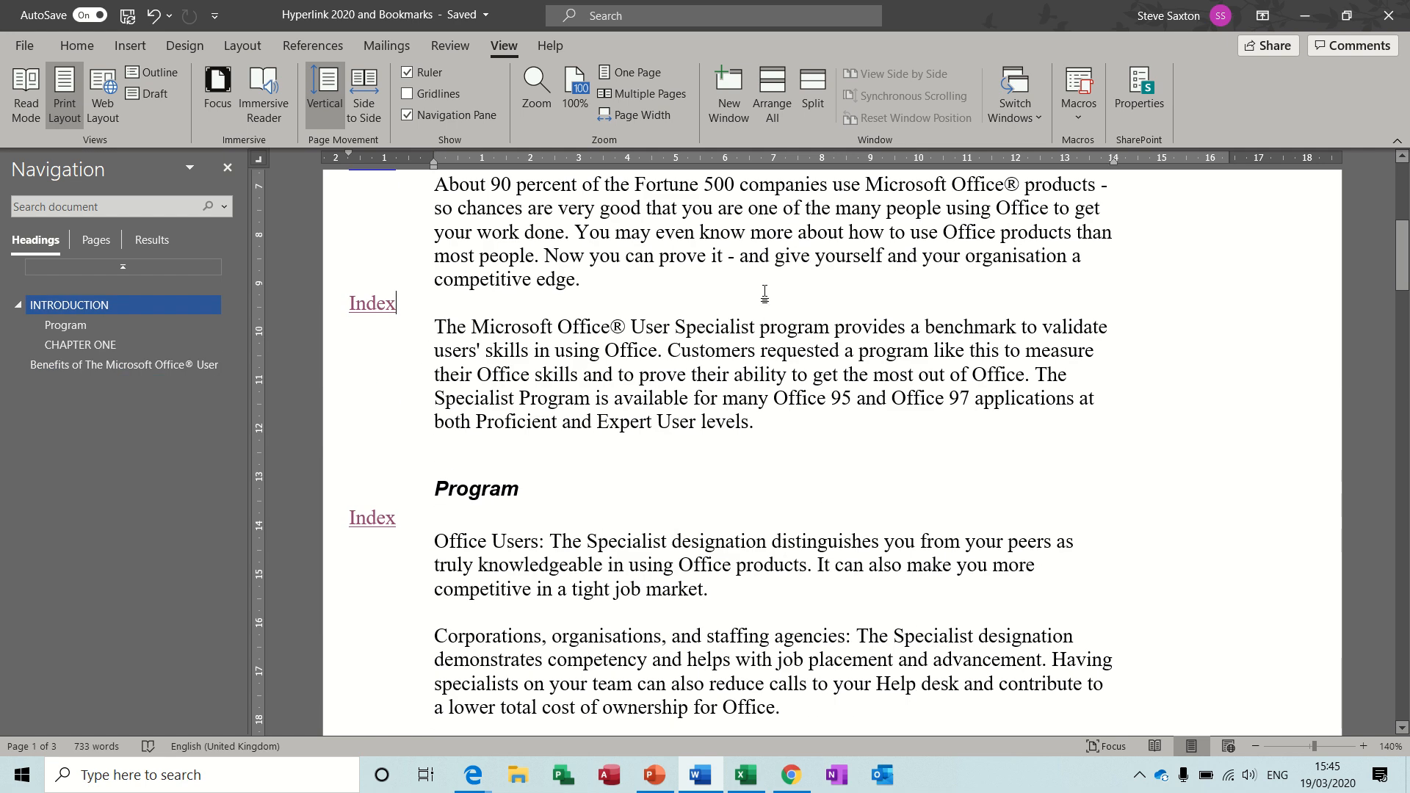
{"action": "left_click", "coordinate": [373, 518], "text": "ctrl"}
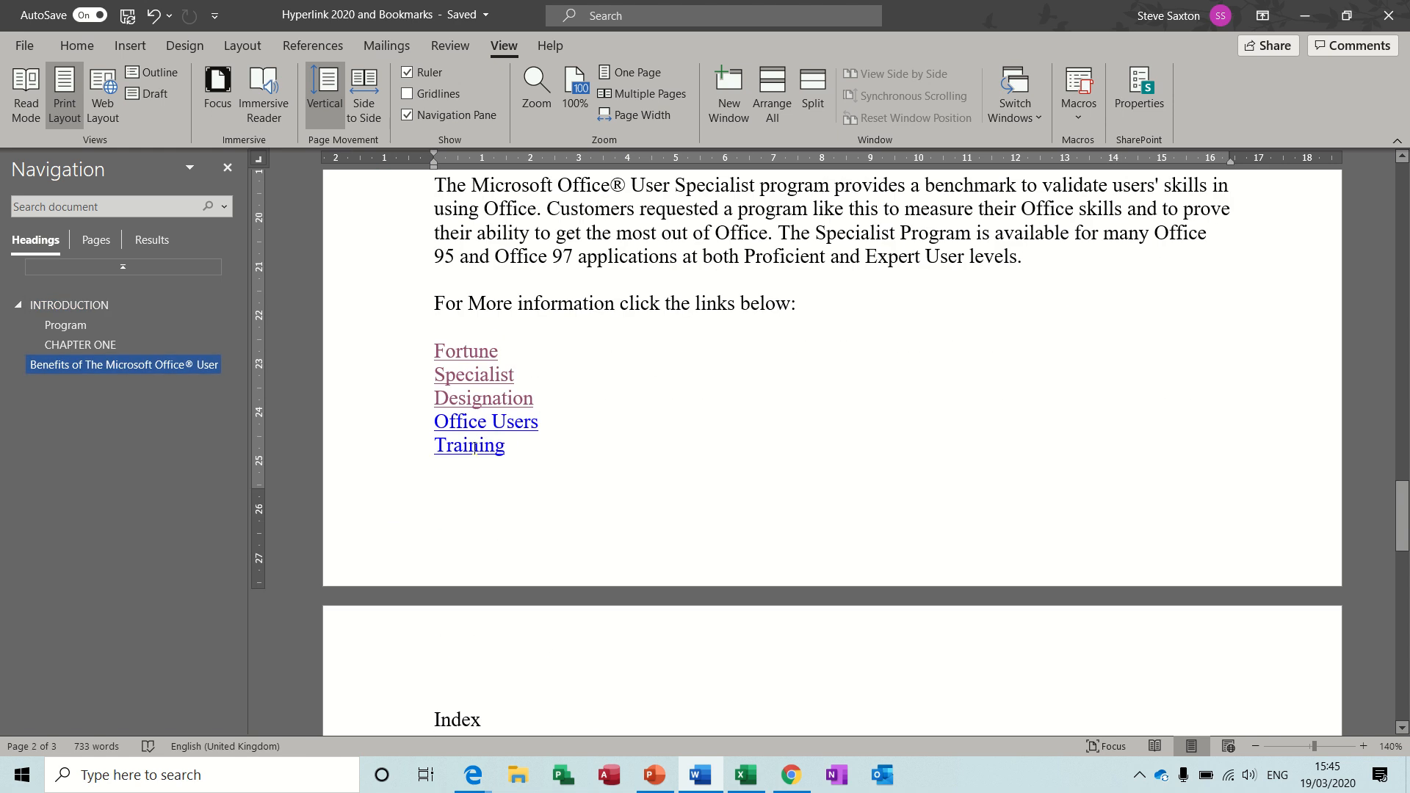
Test the Designation and Training links in the list, returning each time through the Index link beside the target paragraph.
{"action": "left_click", "coordinate": [483, 400], "text": "ctrl"}
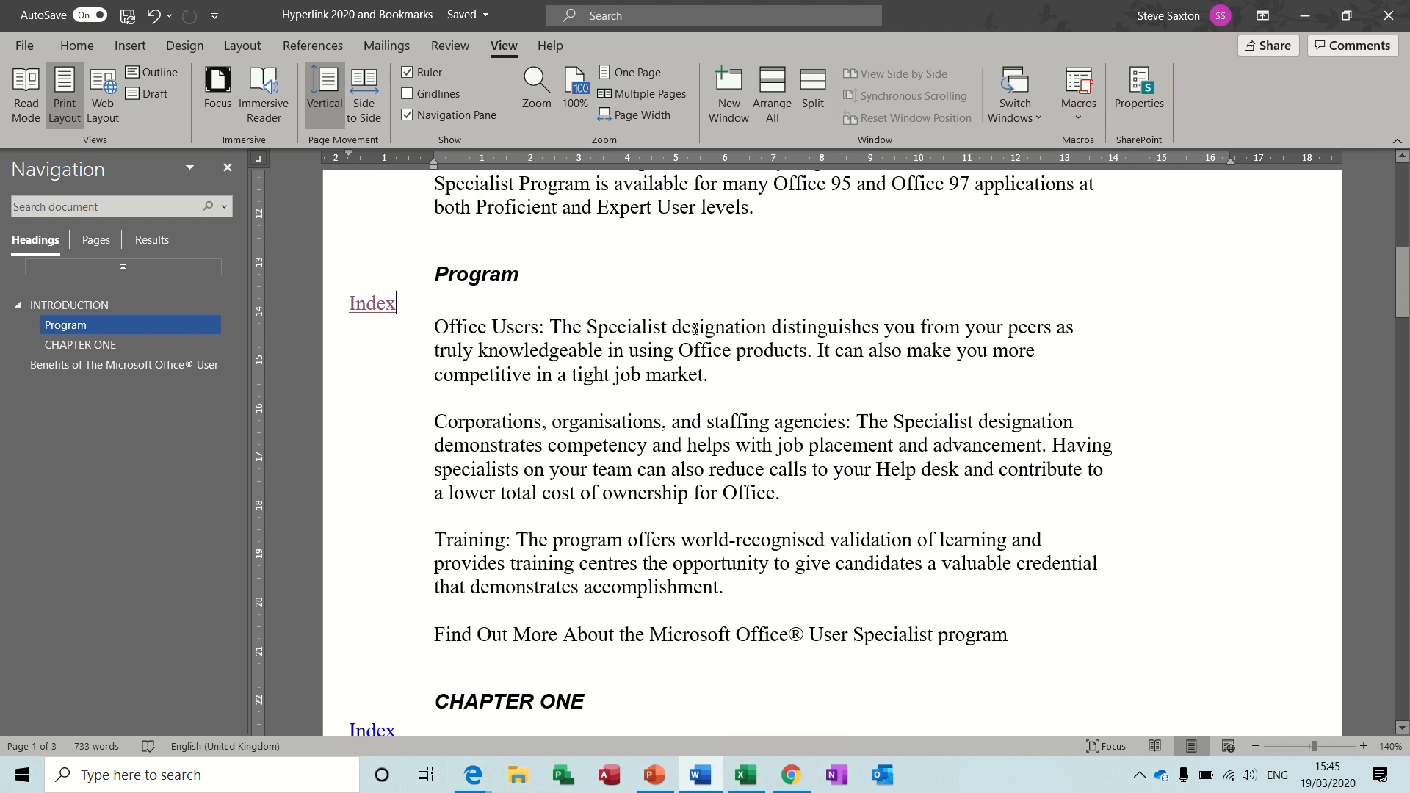
{"action": "left_click", "coordinate": [695, 331]}
{"action": "left_click", "coordinate": [374, 312], "text": "ctrl"}
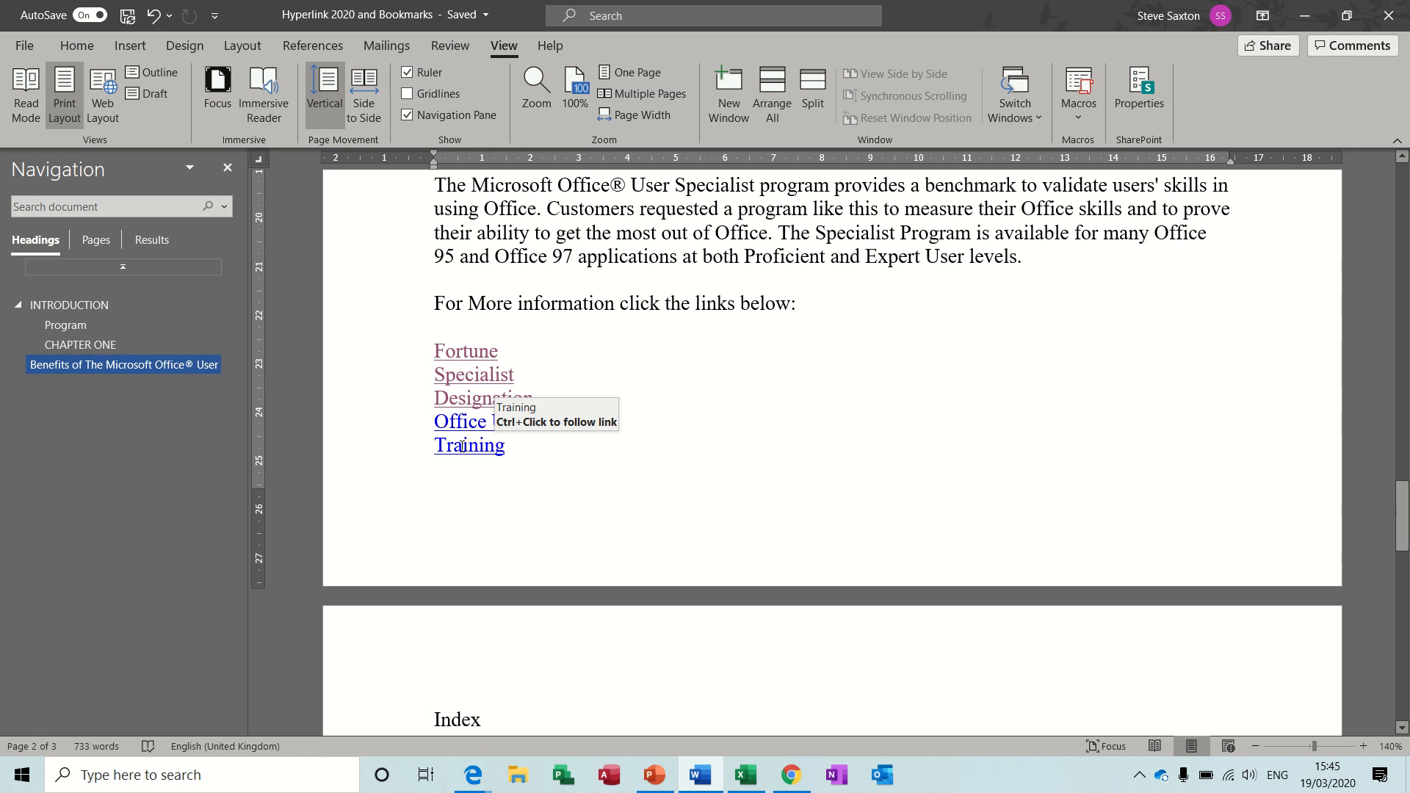
{"action": "left_click", "coordinate": [464, 455], "text": "ctrl"}
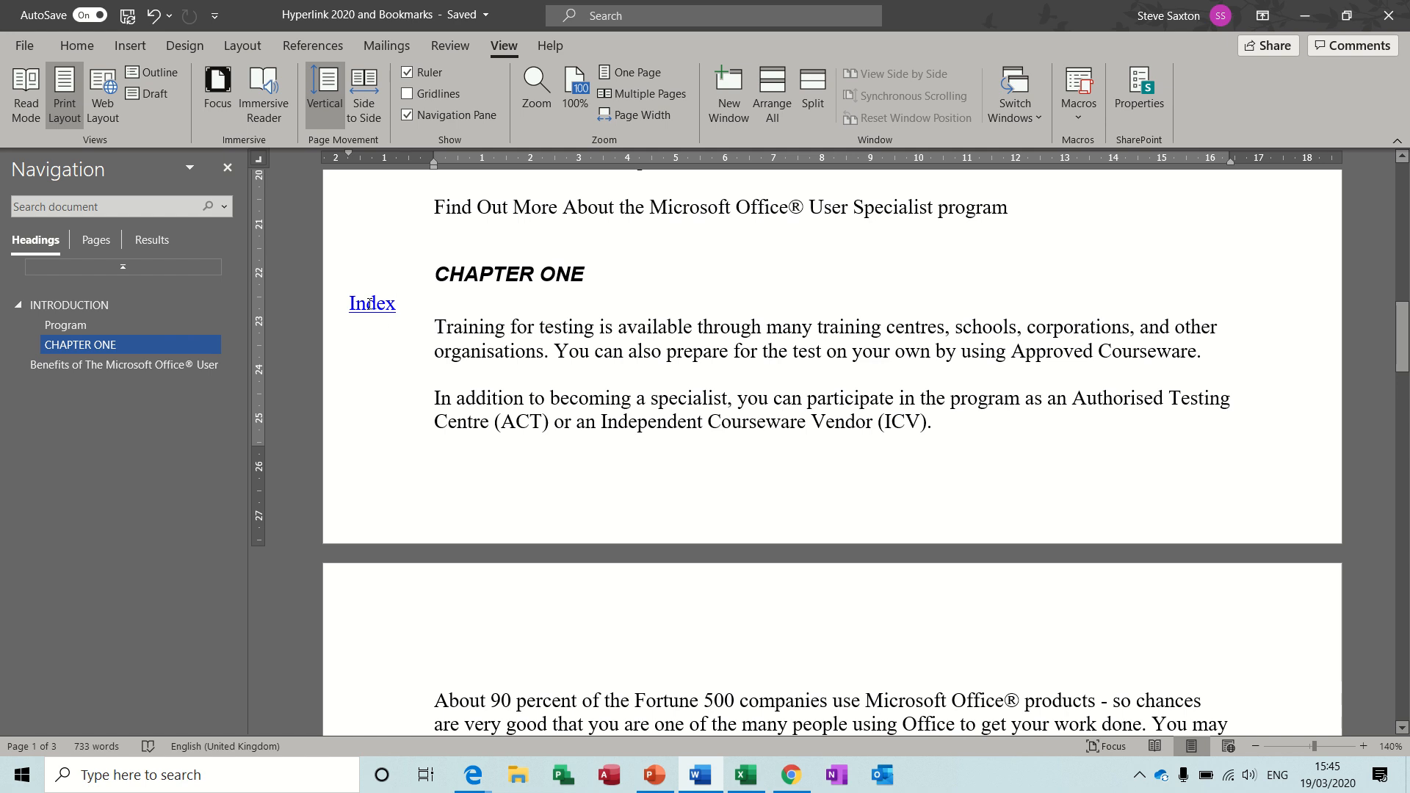
{"action": "left_click", "coordinate": [370, 303], "text": "ctrl"}
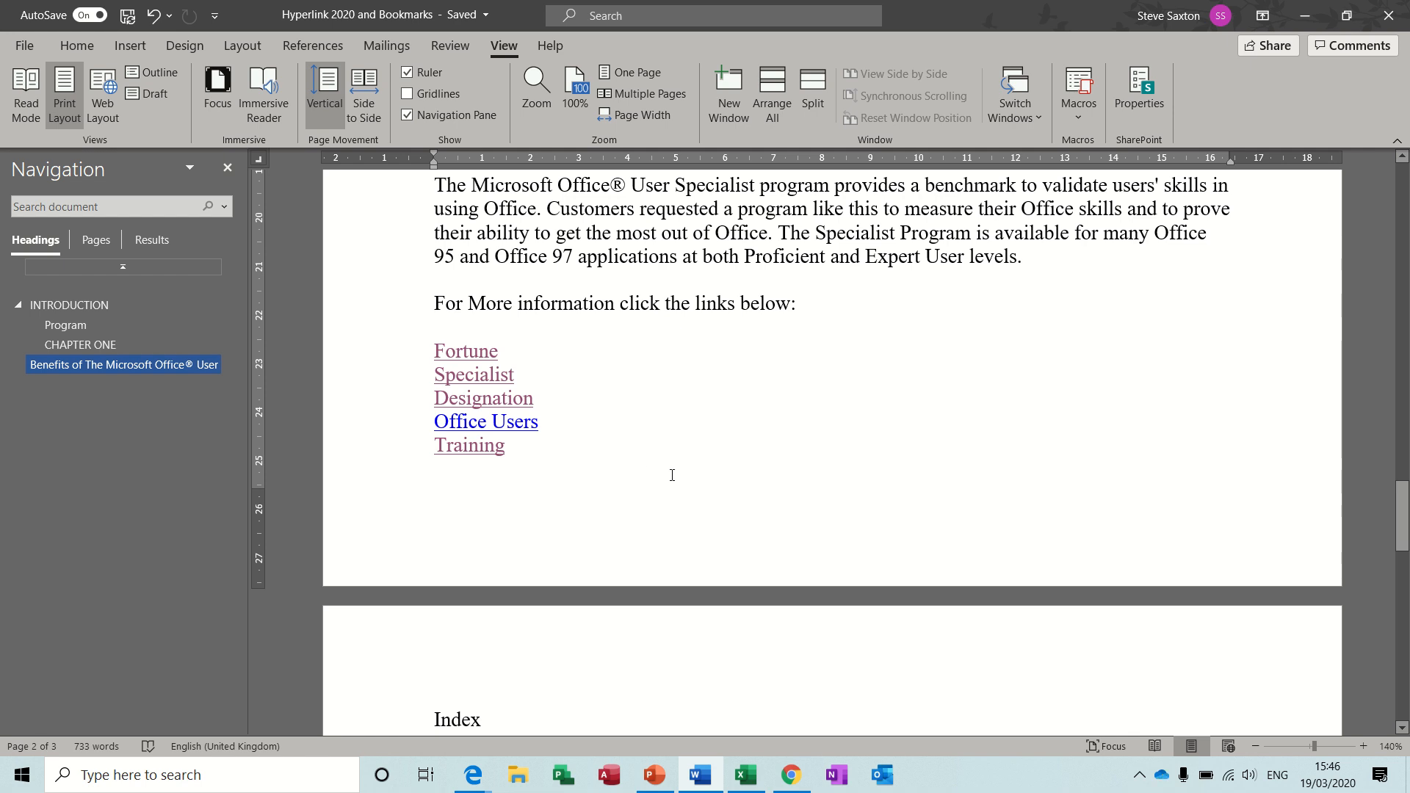
Add the word "Index" above the page 2 Corporations paragraph, with its first line indented about 1.5 cm into the margin.
{"action": "left_click_drag", "start_coordinate": [1404, 514], "coordinate": [1404, 430]}
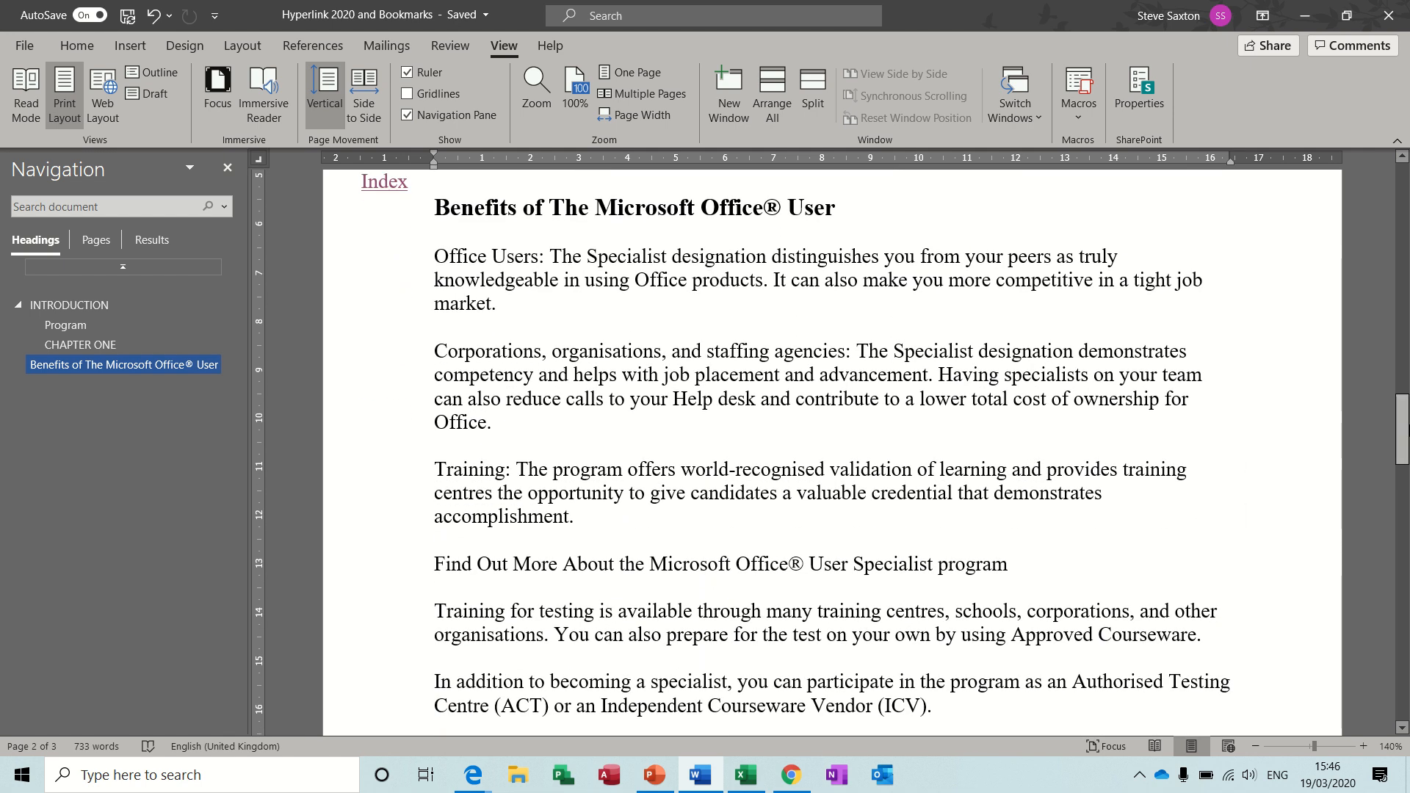
{"action": "left_click", "coordinate": [455, 332]}
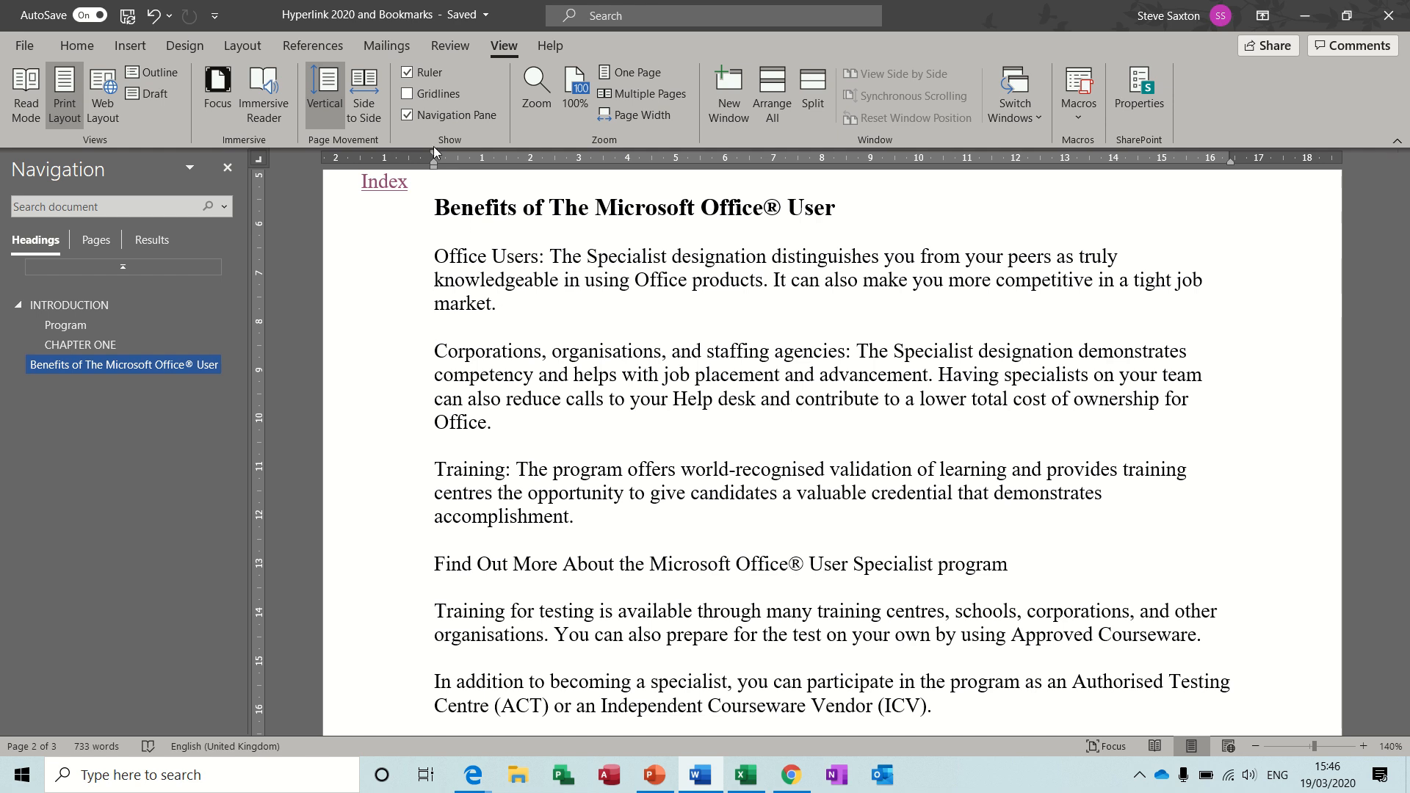
{"action": "left_click_drag", "start_coordinate": [433, 152], "coordinate": [360, 155]}
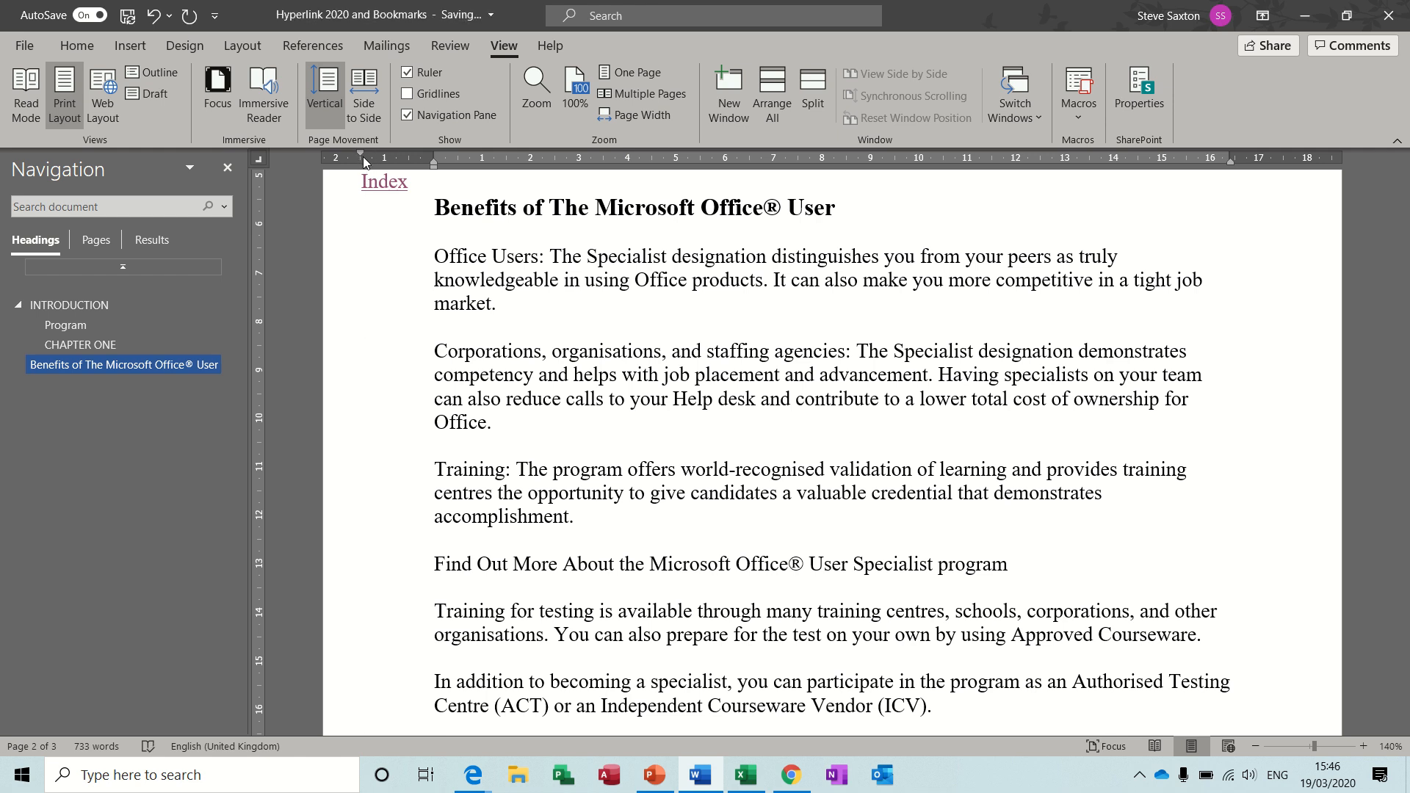
{"action": "type", "text": "Index"}
Add a bookmark named "corporations" at the word Corporations in the page 2 paragraph.
{"action": "left_click", "coordinate": [525, 353]}
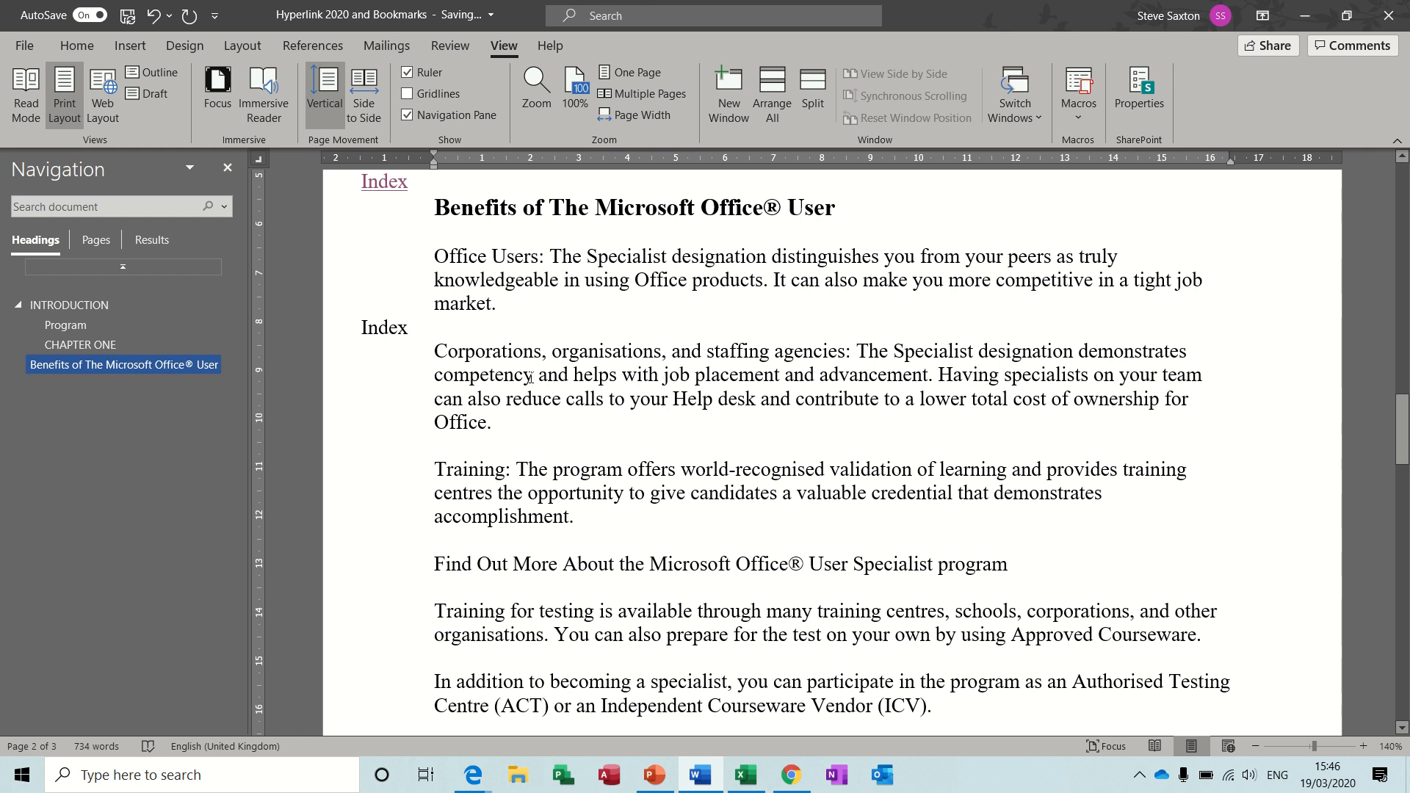
{"action": "double_click", "coordinate": [502, 351]}
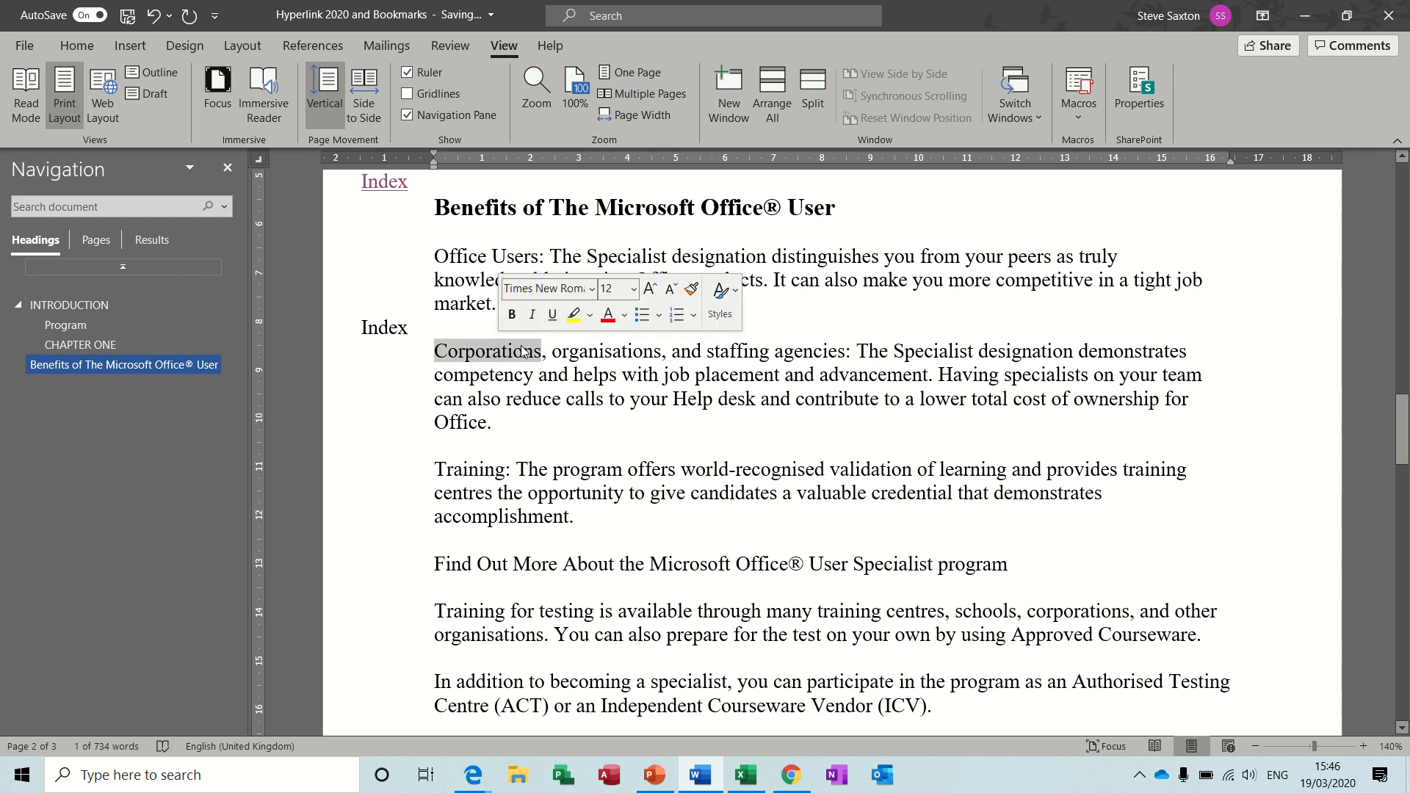
{"action": "left_click", "coordinate": [528, 352]}
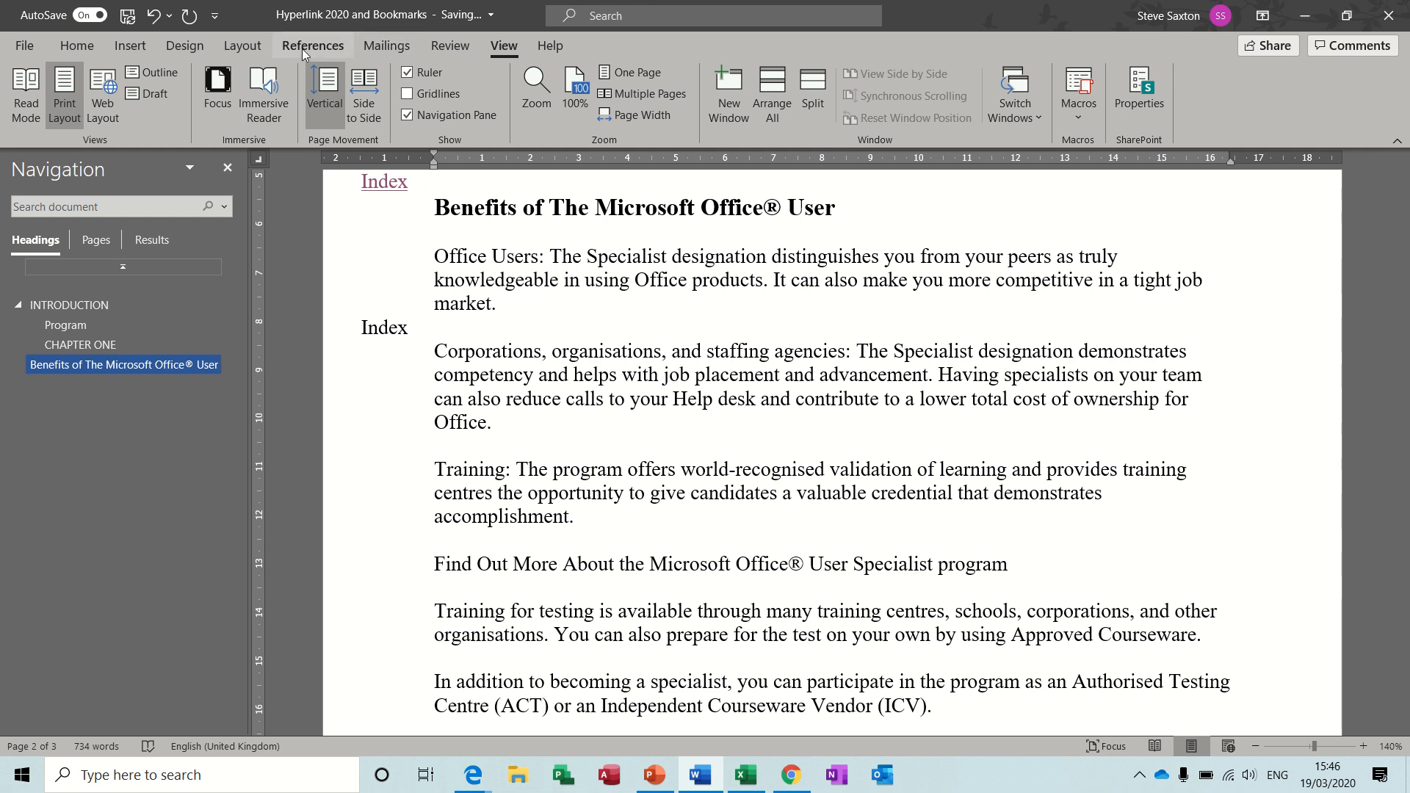
{"action": "left_click", "coordinate": [130, 45]}
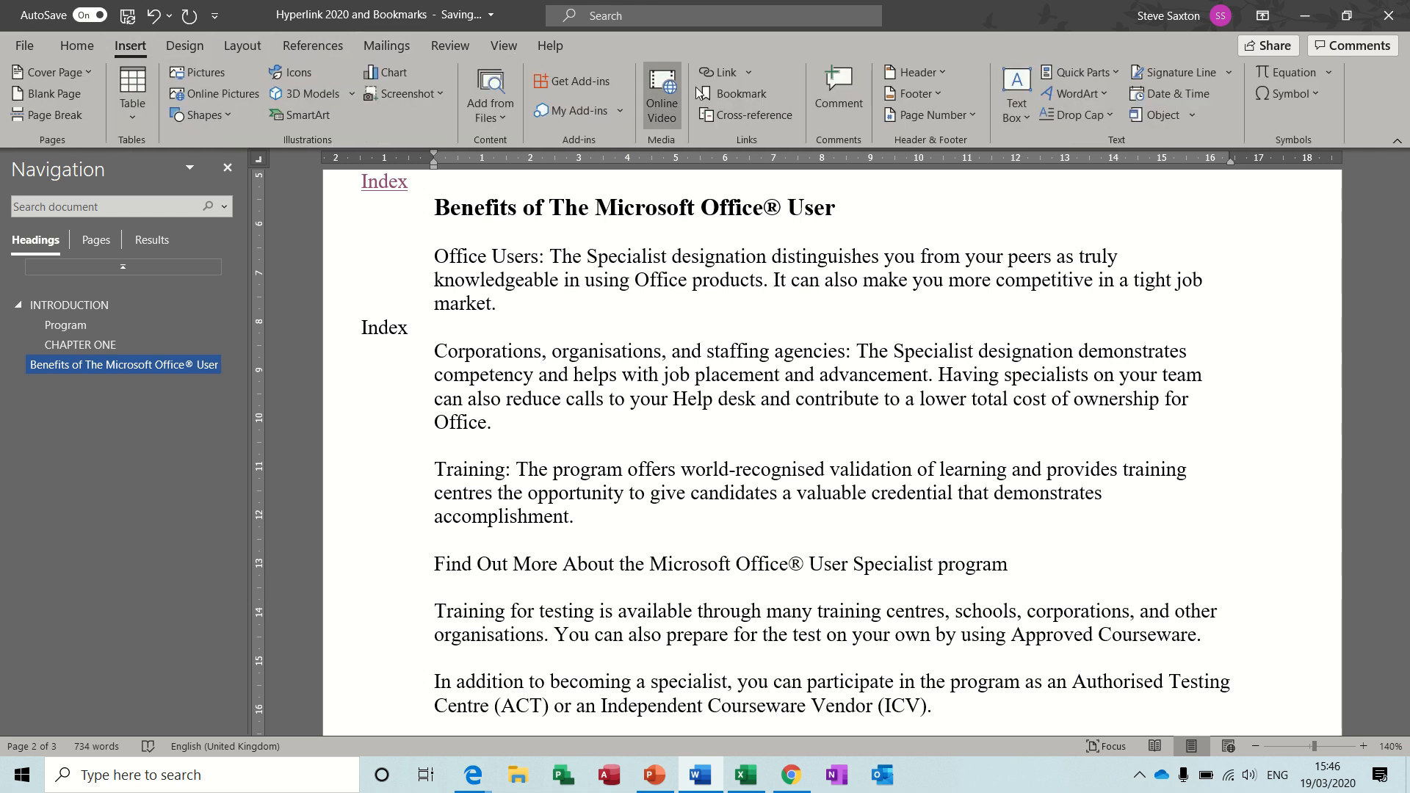
{"action": "left_click", "coordinate": [722, 96]}
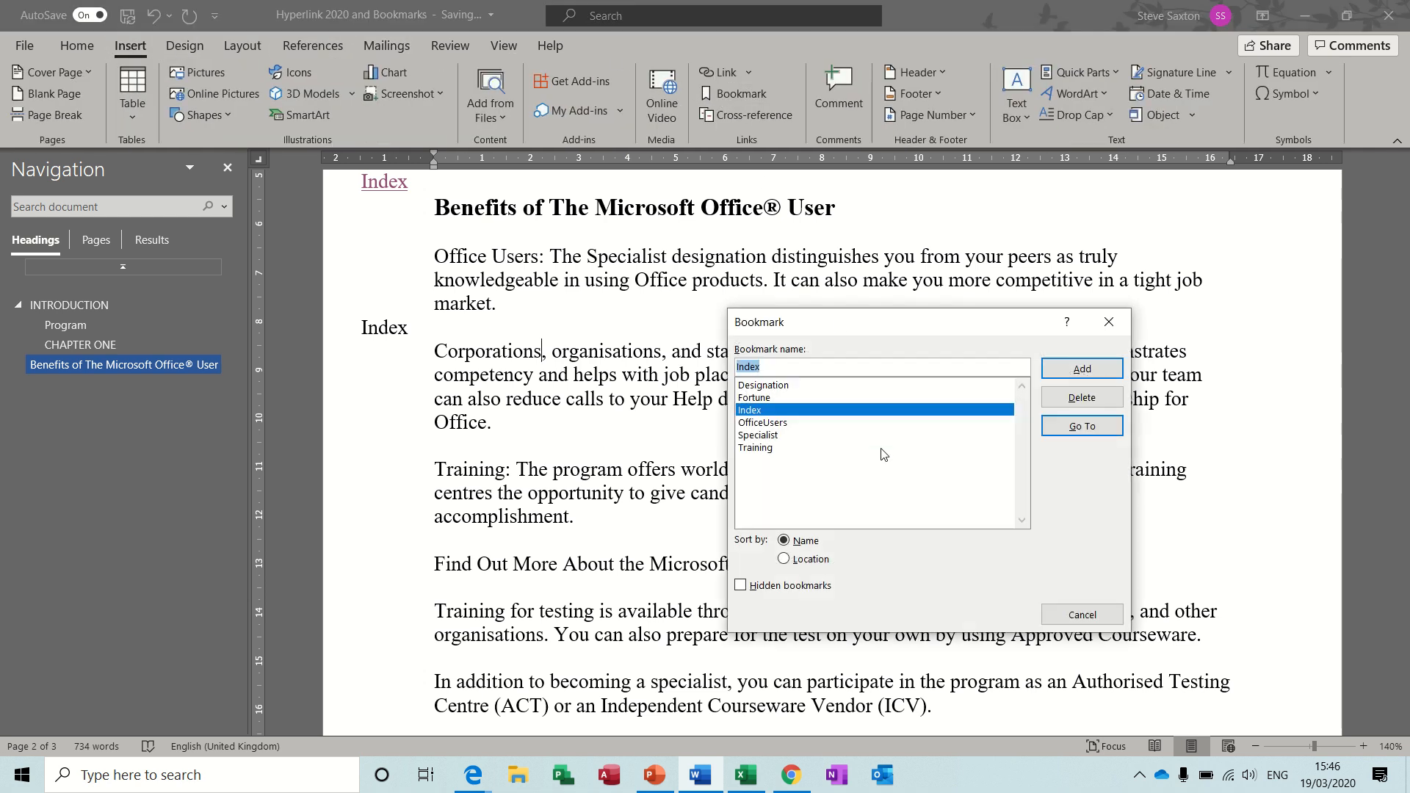
{"action": "type", "text": "cor"}
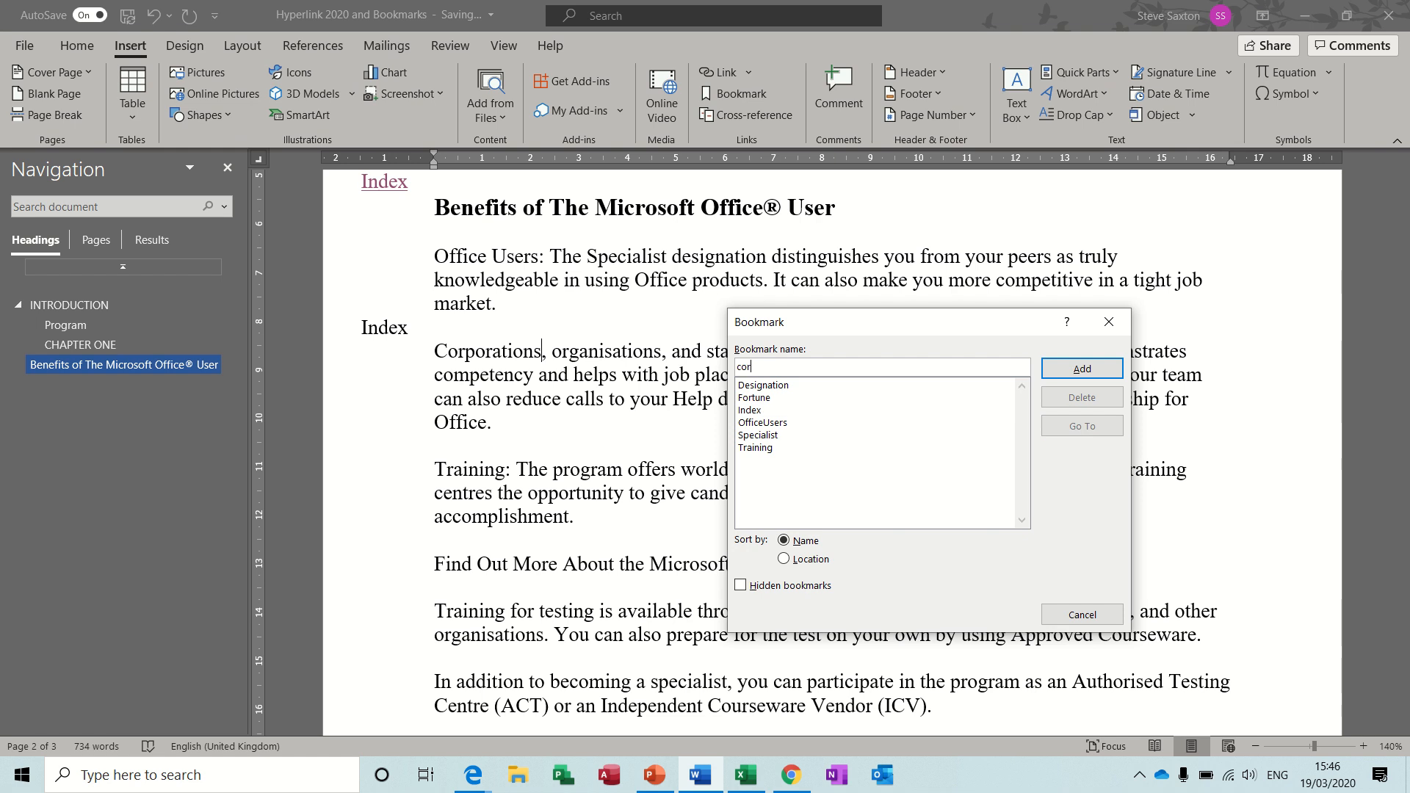
{"action": "type", "text": "porations"}
{"action": "left_click", "coordinate": [1082, 367]}
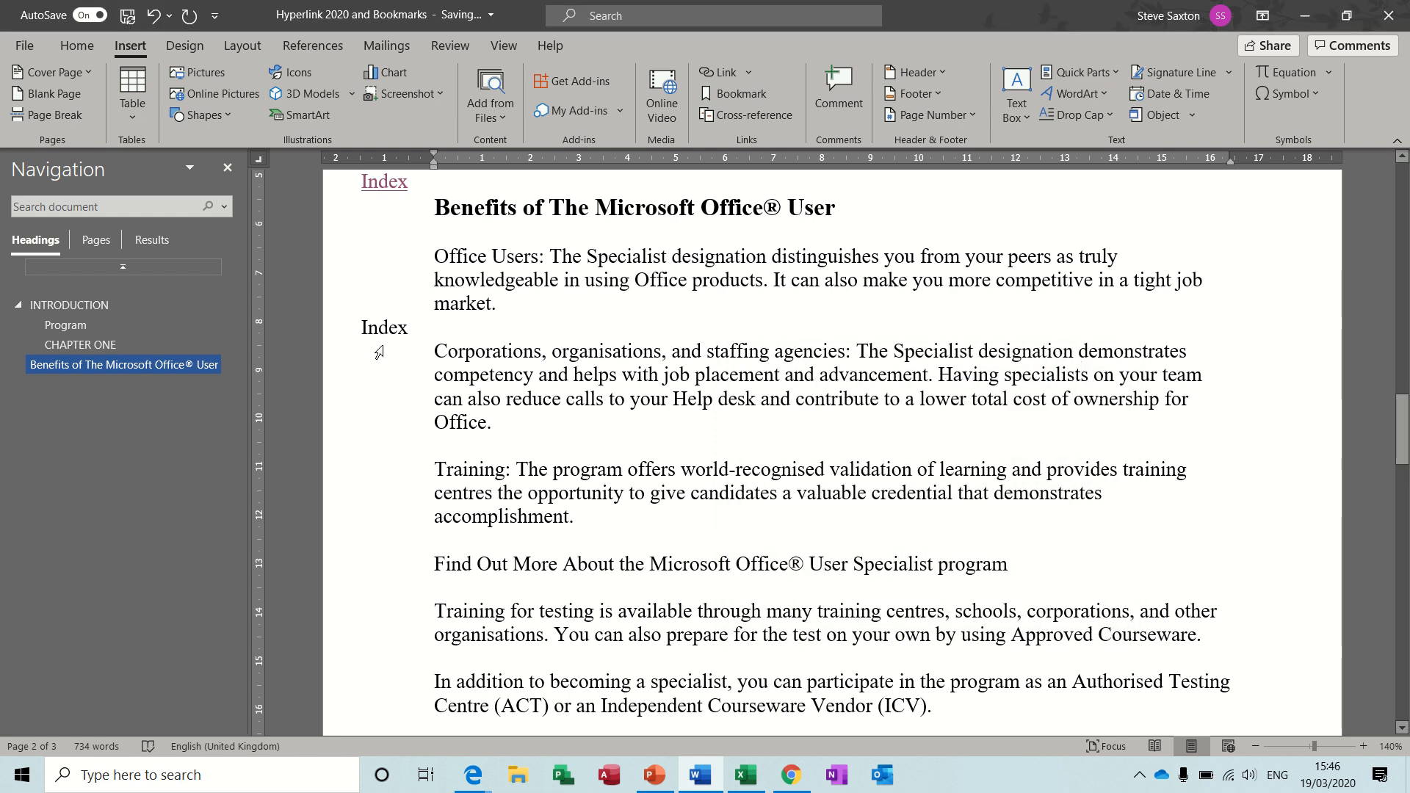
Link the new word "Index" beside the Corporations paragraph to the Index bookmark in this document.
{"action": "double_click", "coordinate": [390, 327]}
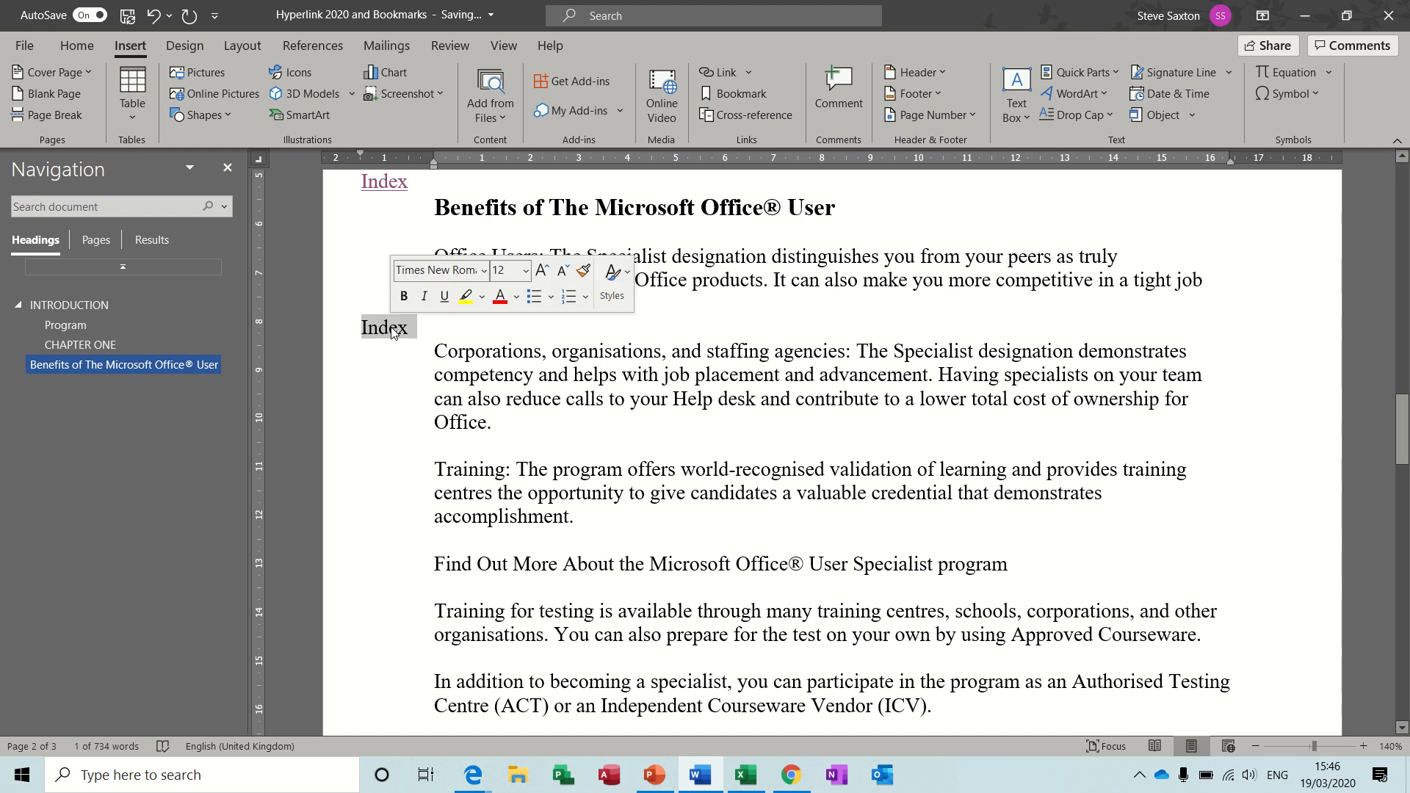
{"action": "left_click", "coordinate": [716, 71]}
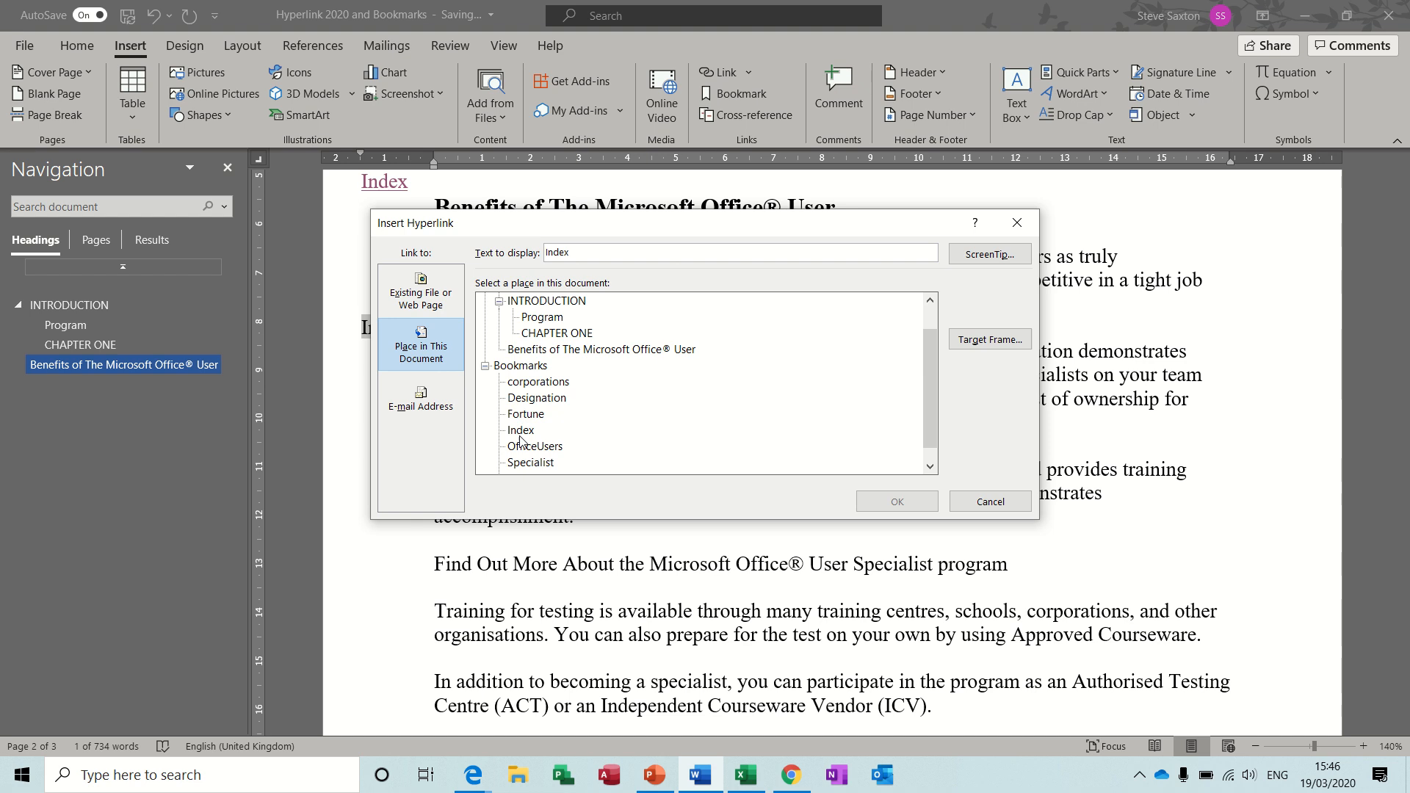
{"action": "left_click", "coordinate": [523, 431]}
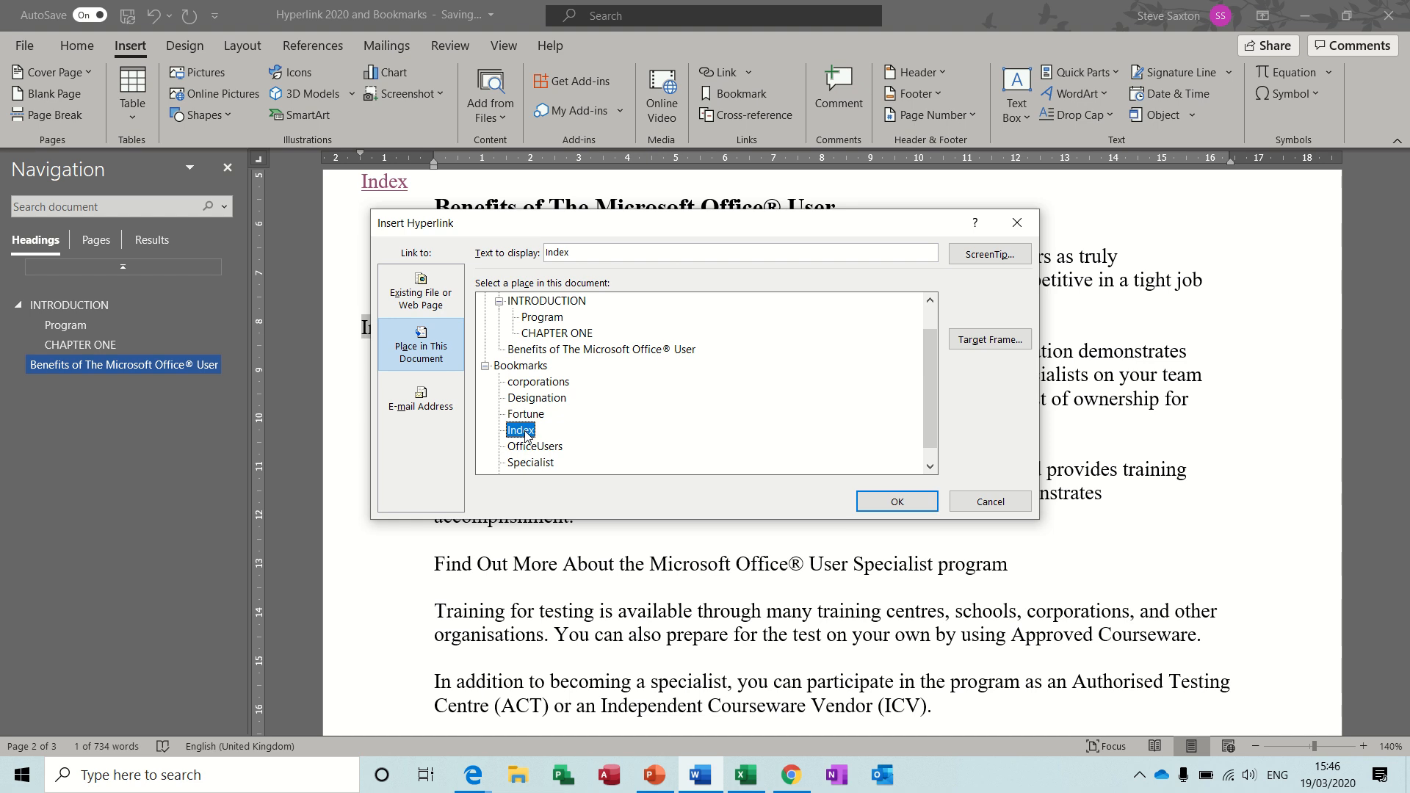
{"action": "left_click", "coordinate": [871, 507]}
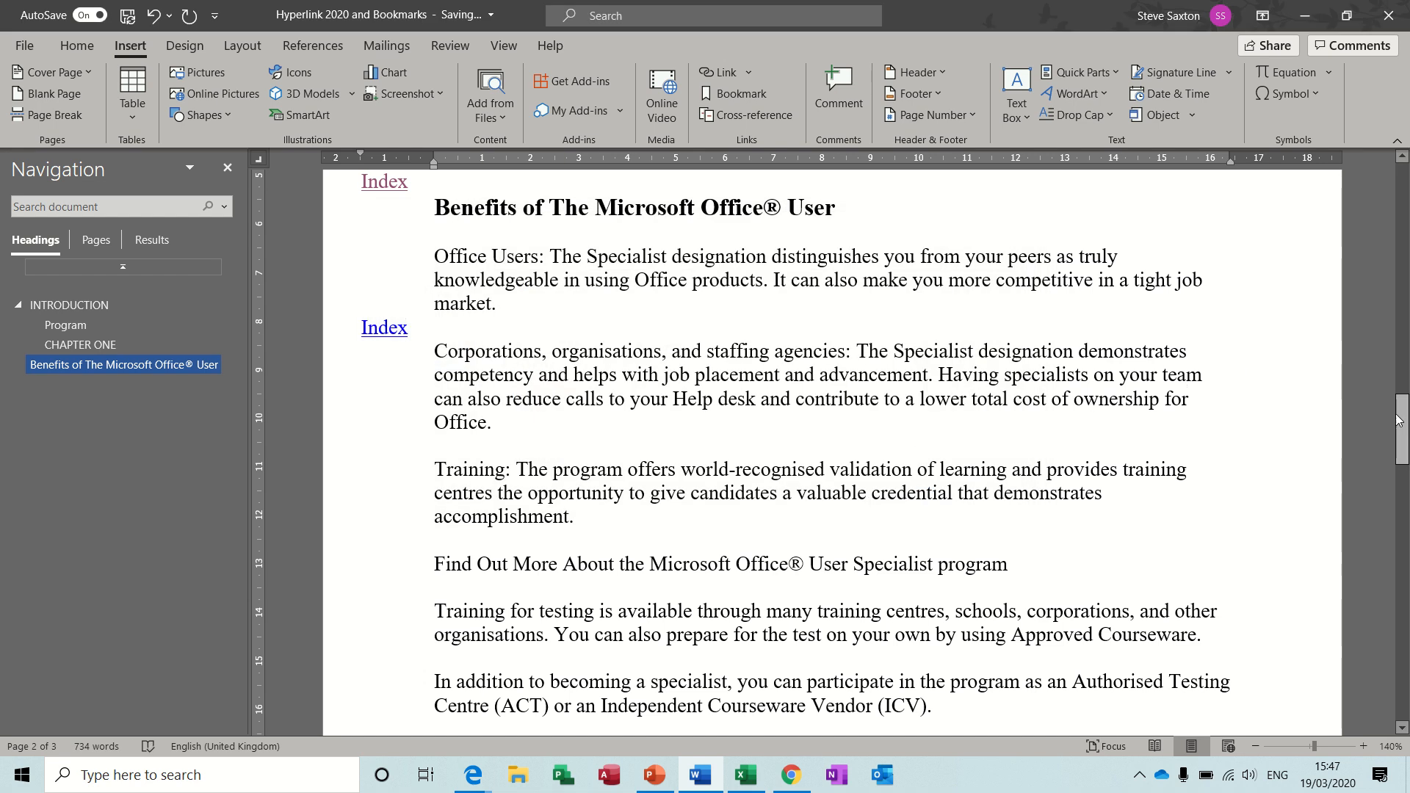
Add the entry "Corporation" on a new line below Training in the list of links.
{"action": "left_click_drag", "start_coordinate": [1401, 425], "coordinate": [1401, 519]}
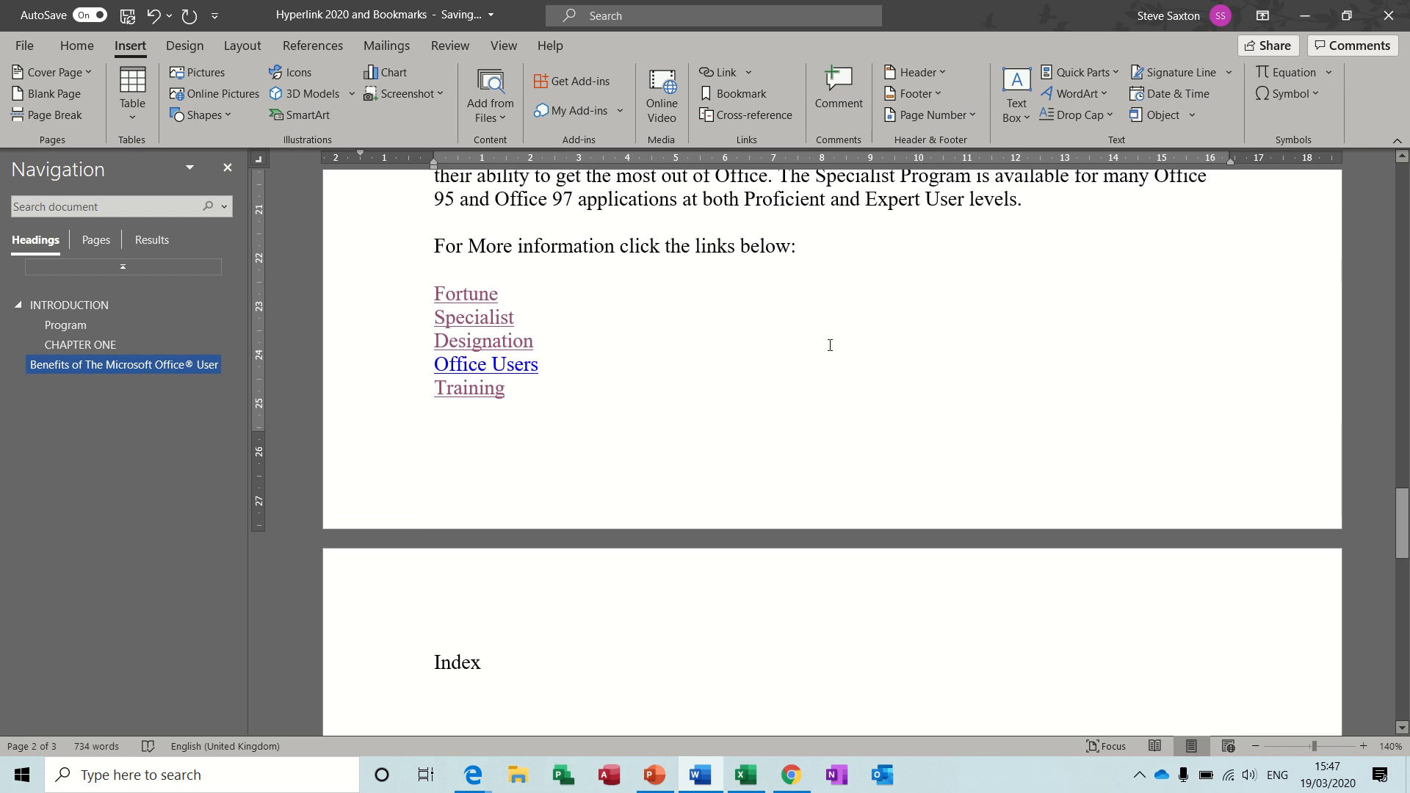
{"action": "left_click", "coordinate": [555, 395]}
{"action": "key", "text": "Return"}
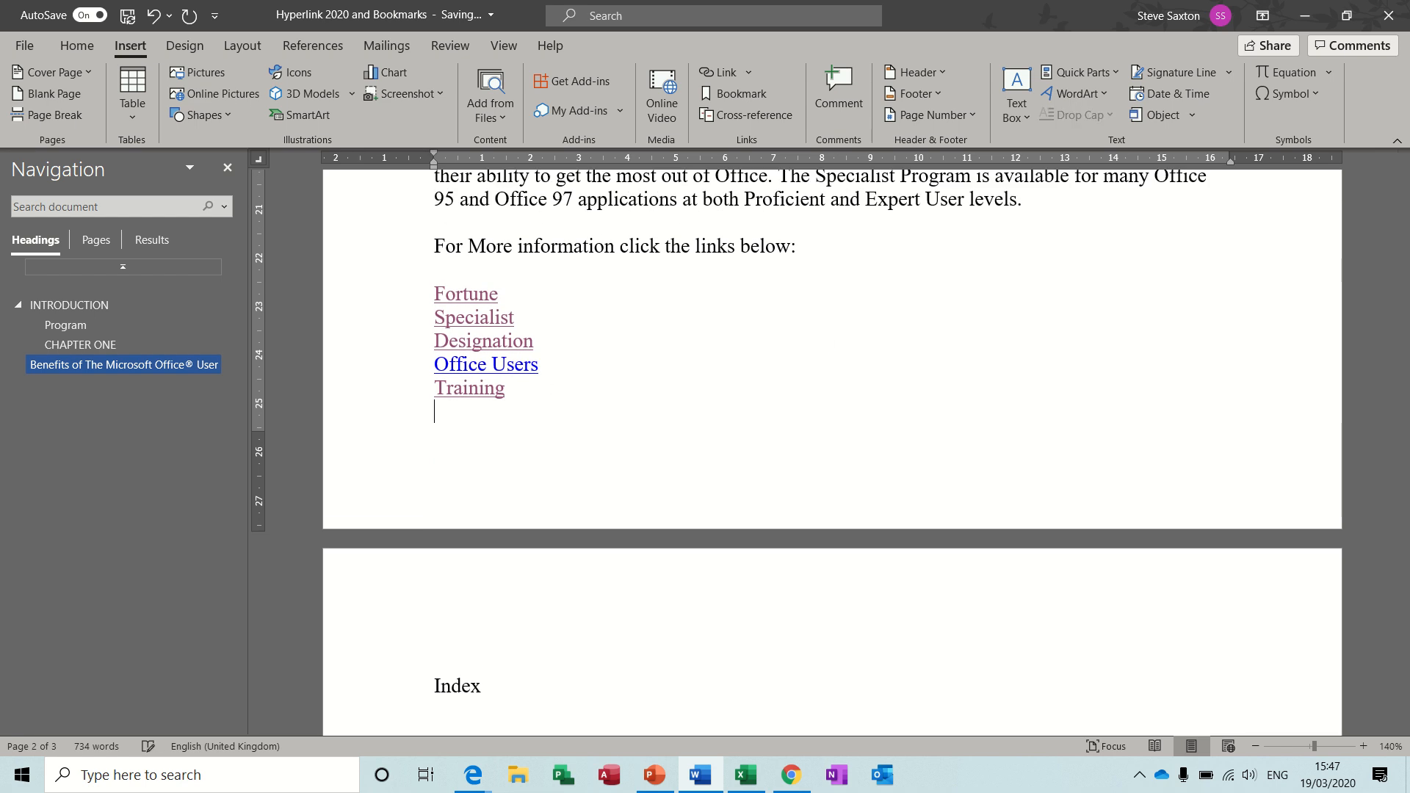
{"action": "type", "text": "Corporation"}
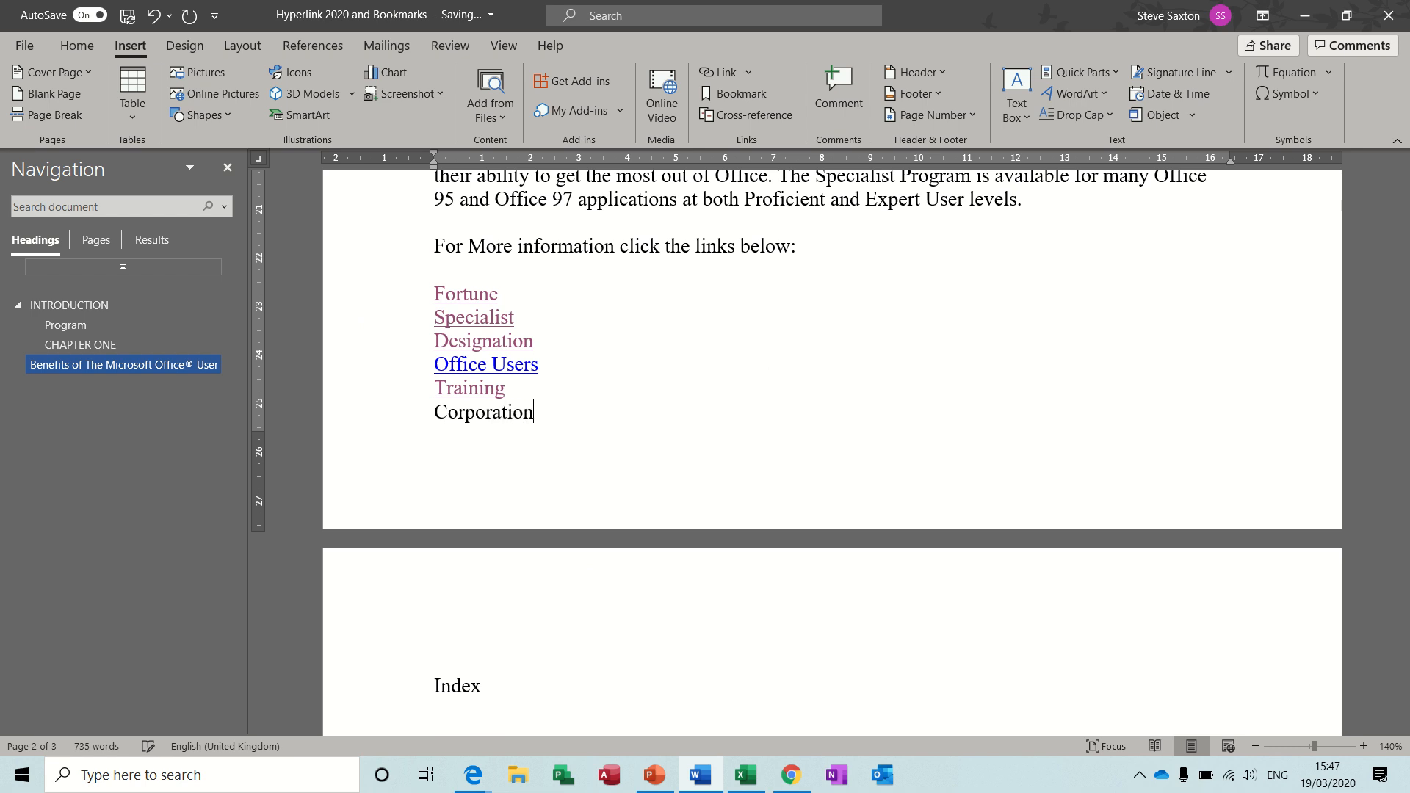
Link the word "Corporation" in the list to the corporations bookmark in this document.
{"action": "double_click", "coordinate": [496, 414]}
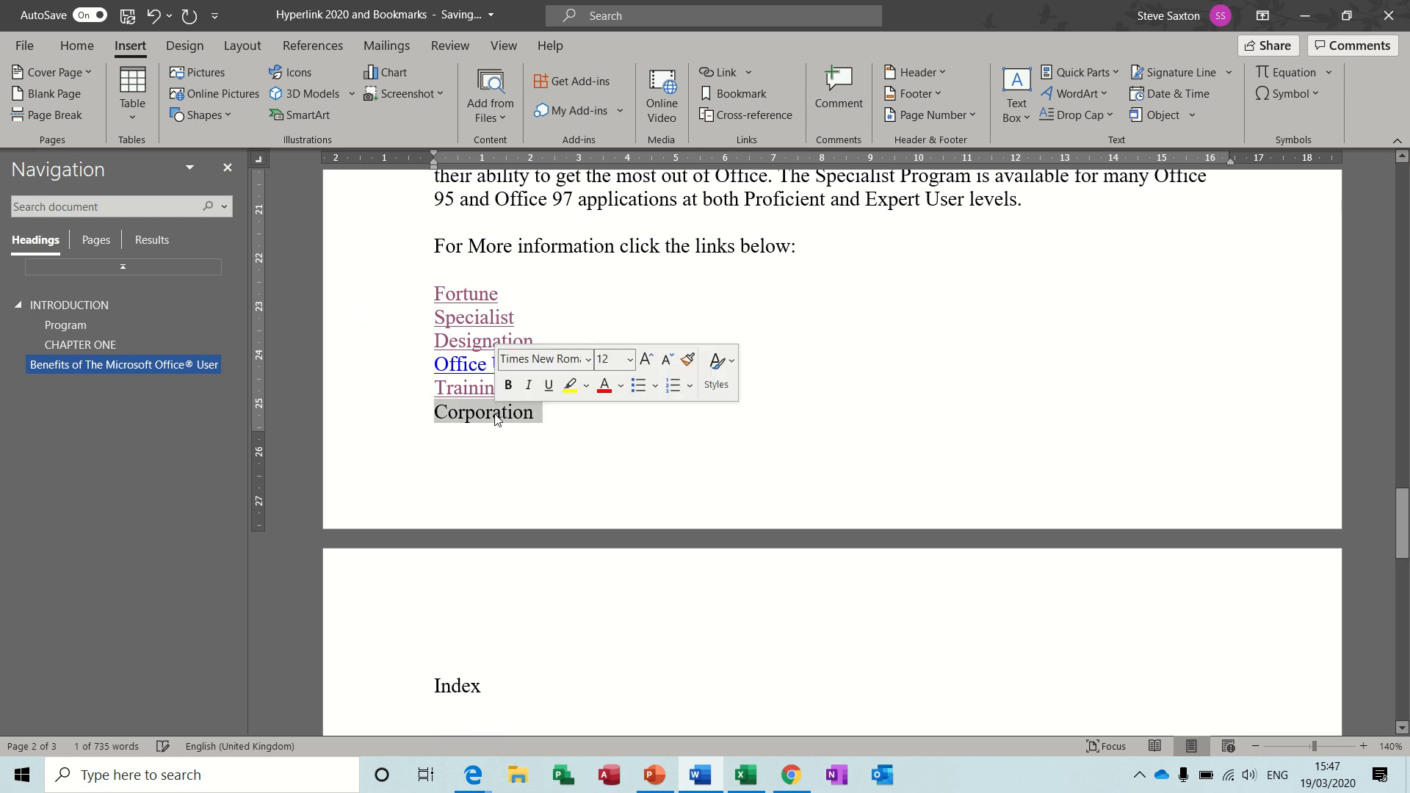
{"action": "left_click", "coordinate": [720, 76]}
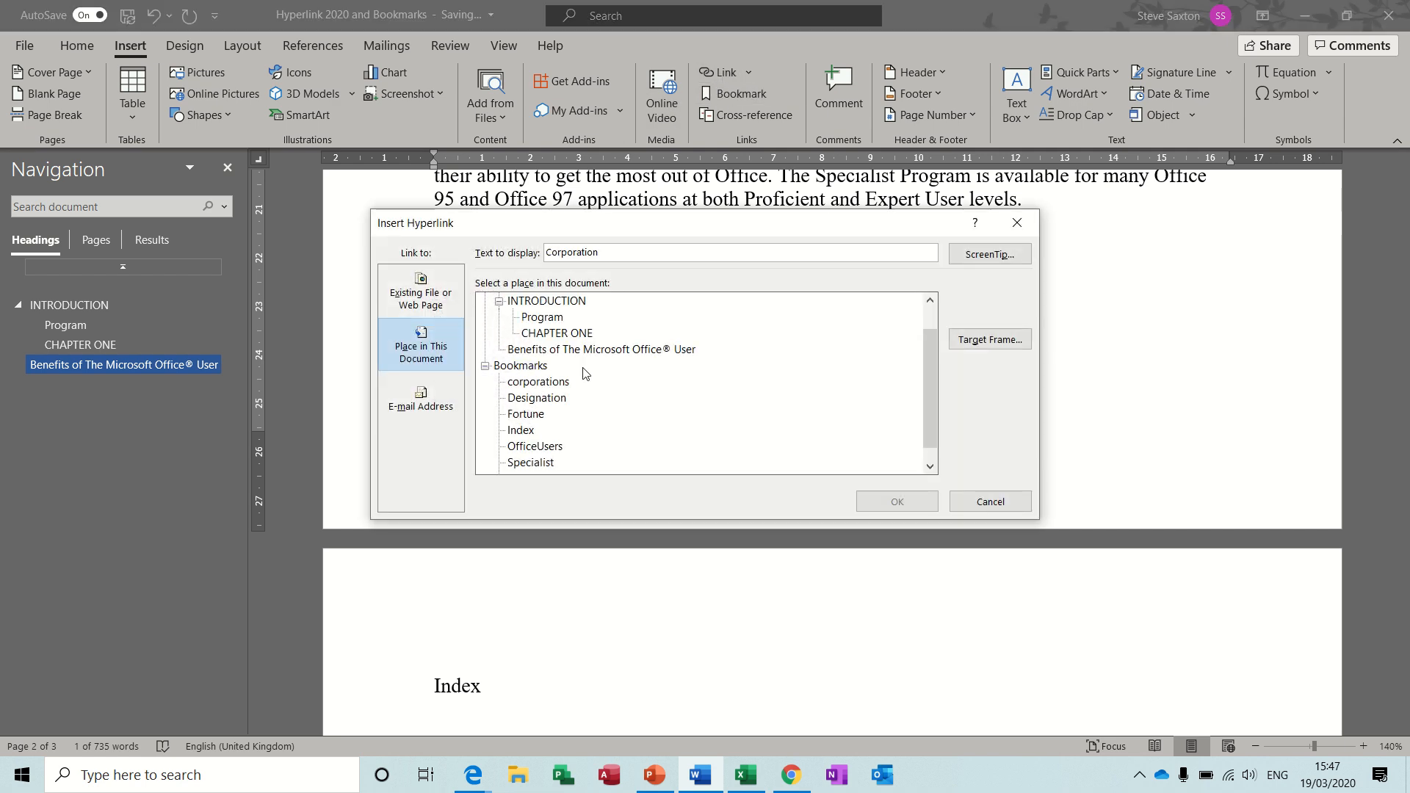
{"action": "left_click", "coordinate": [533, 383]}
{"action": "left_click", "coordinate": [879, 506]}
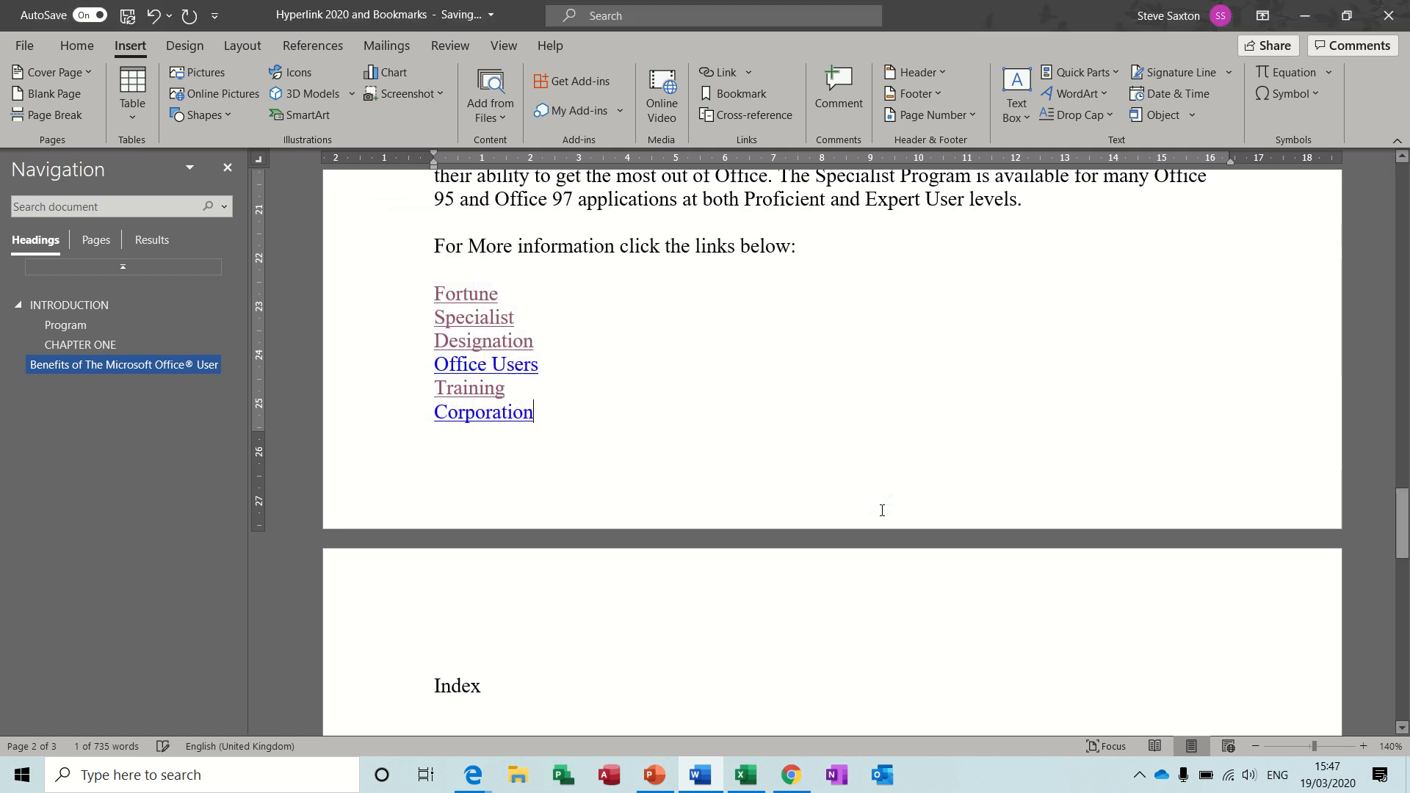
Test the Corporation link and the Index link back to the list, and go back up to the Benefits heading.
{"action": "left_click", "coordinate": [506, 420]}
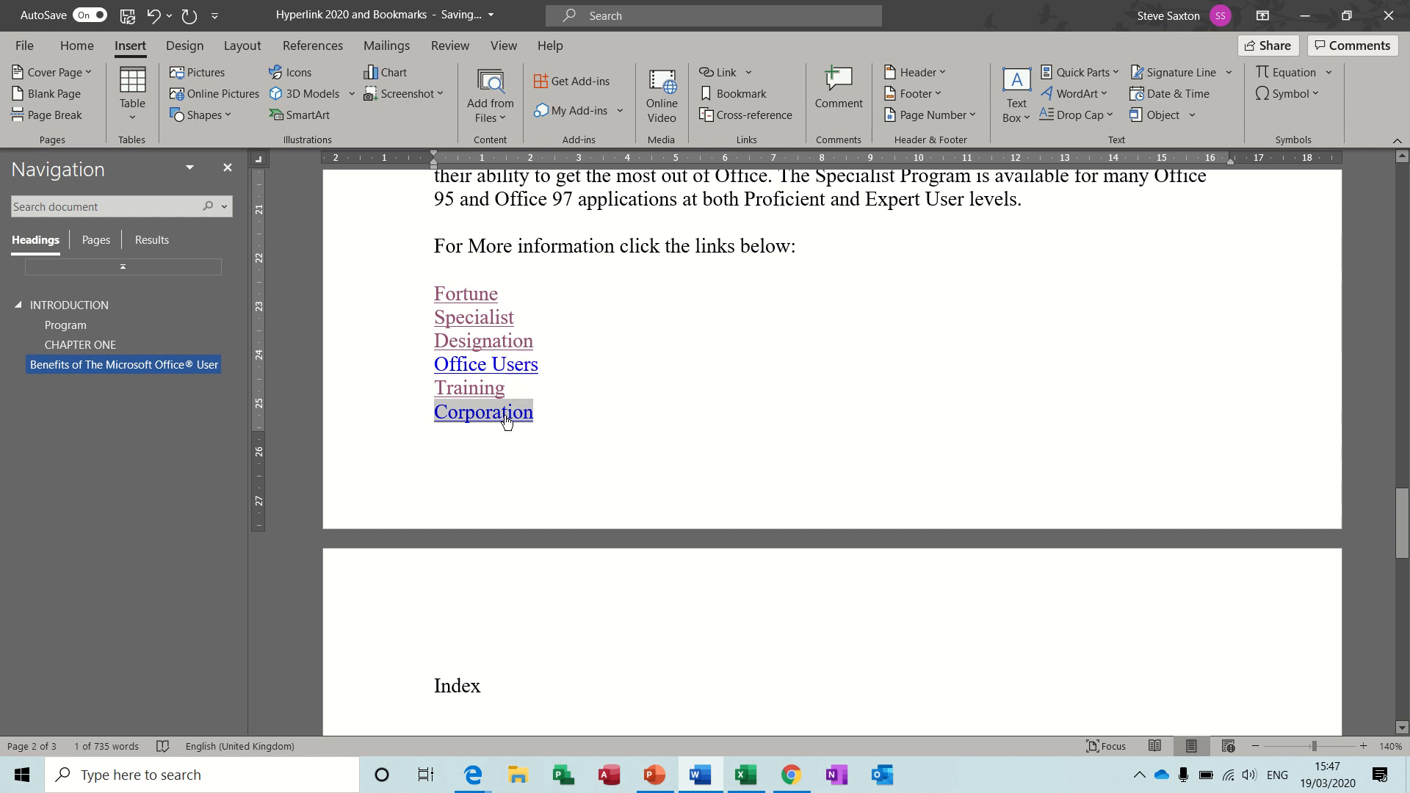
{"action": "left_click", "coordinate": [506, 415], "text": "ctrl"}
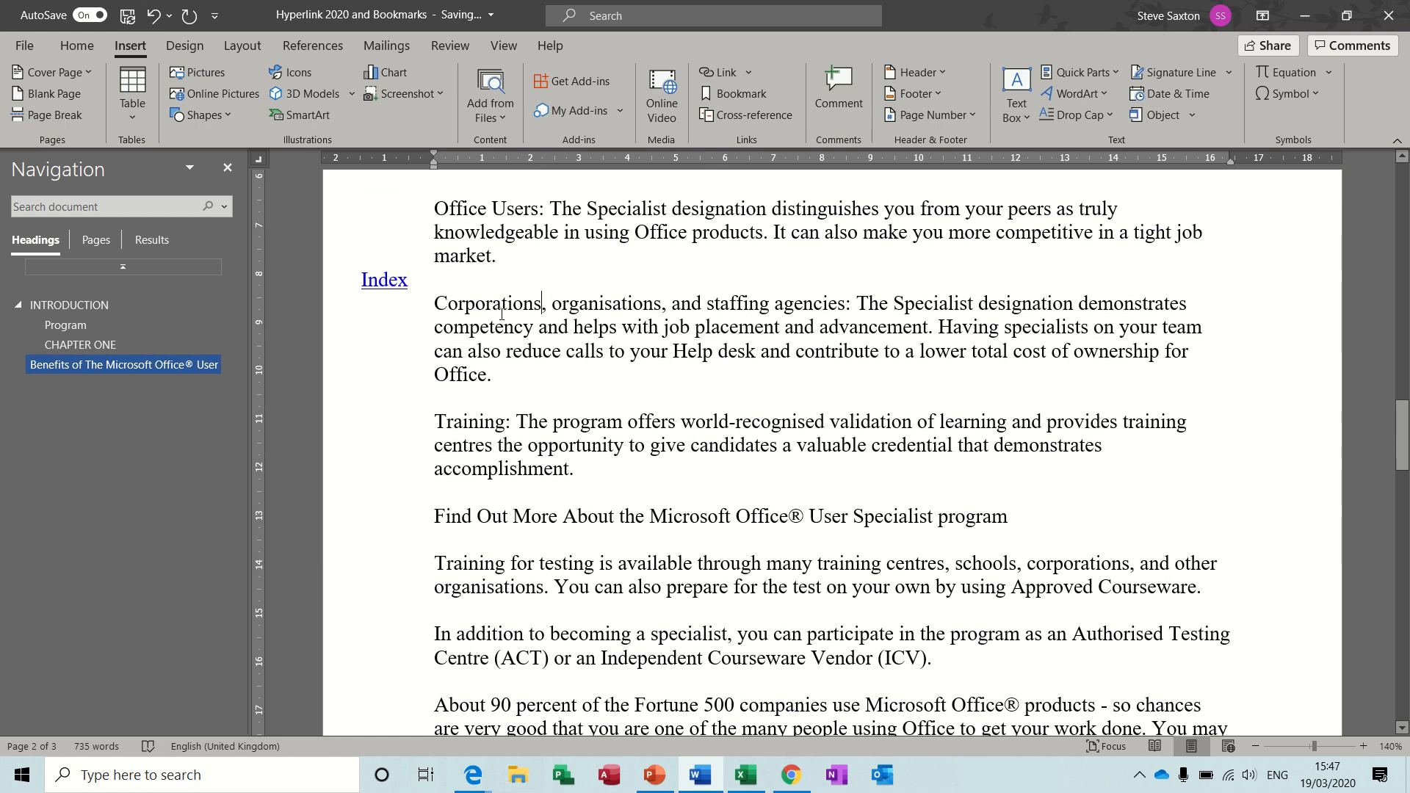
{"action": "double_click", "coordinate": [390, 284]}
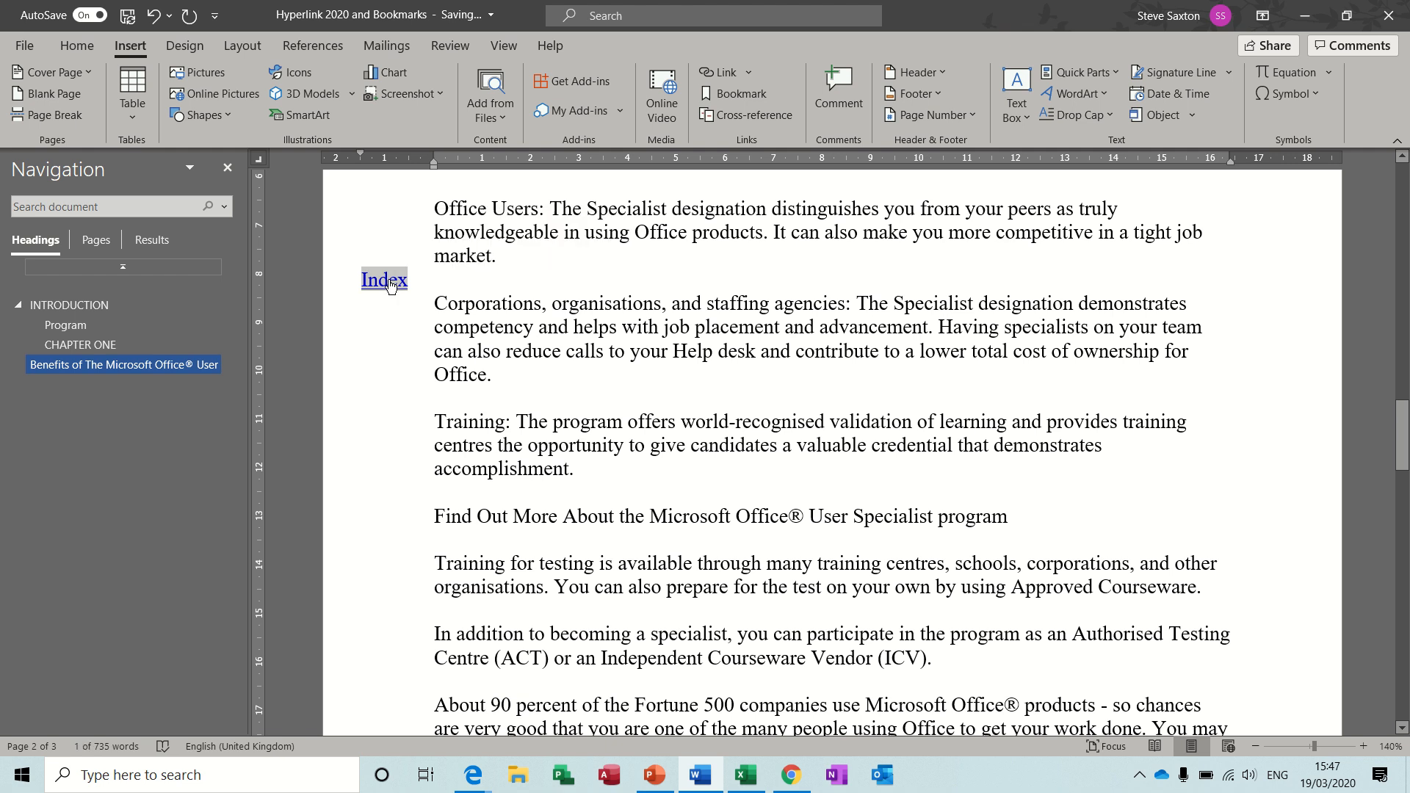
{"action": "left_click", "coordinate": [388, 280]}
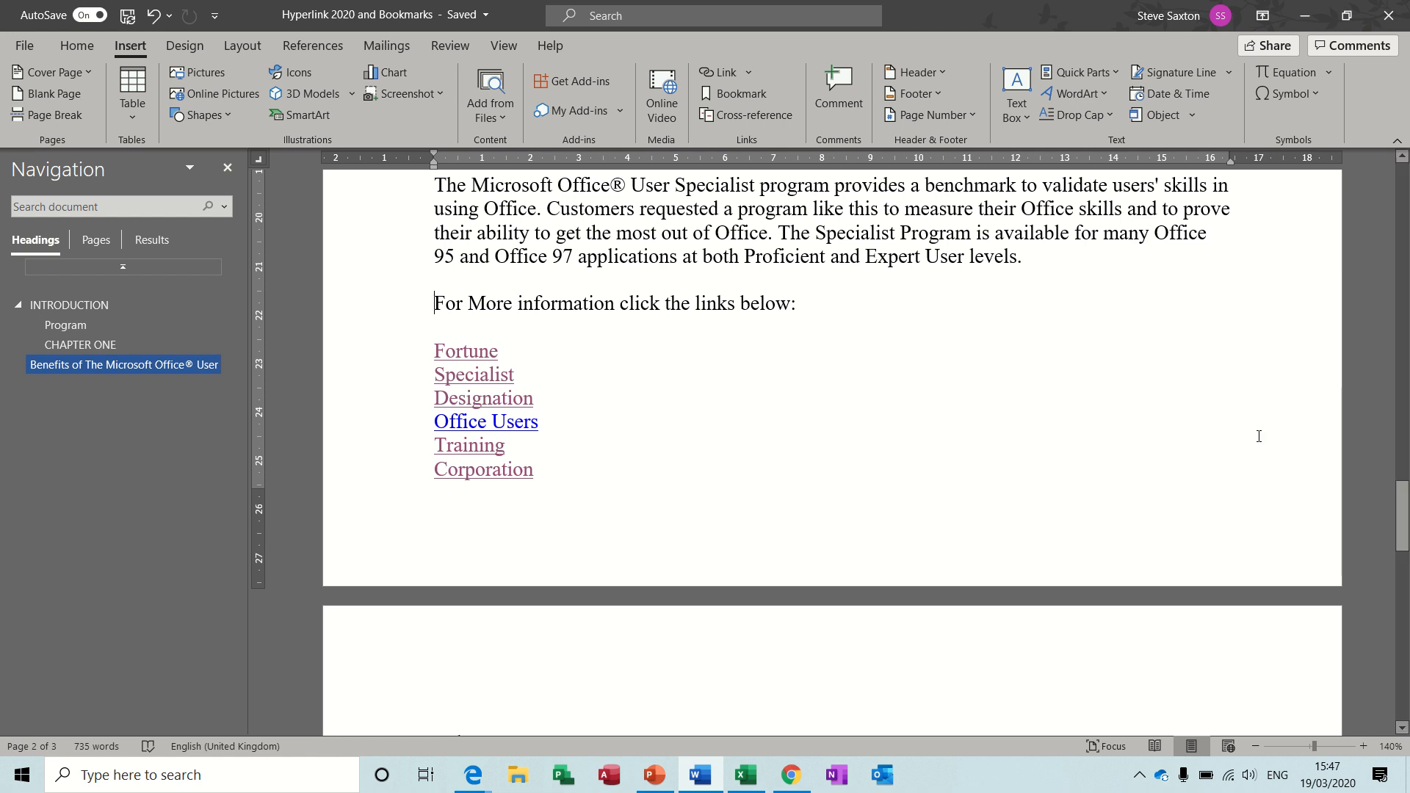
{"action": "left_click_drag", "start_coordinate": [1404, 516], "coordinate": [1403, 410]}
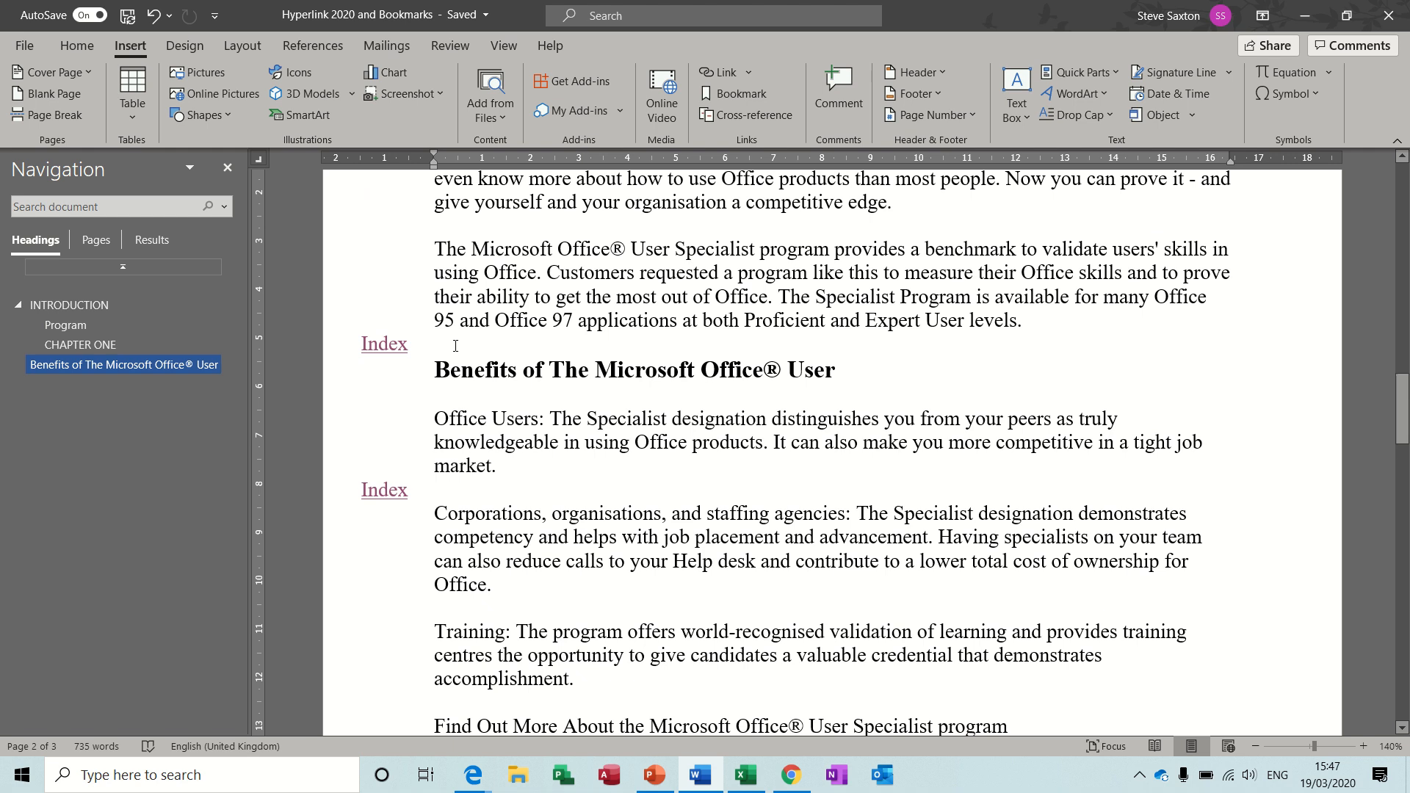